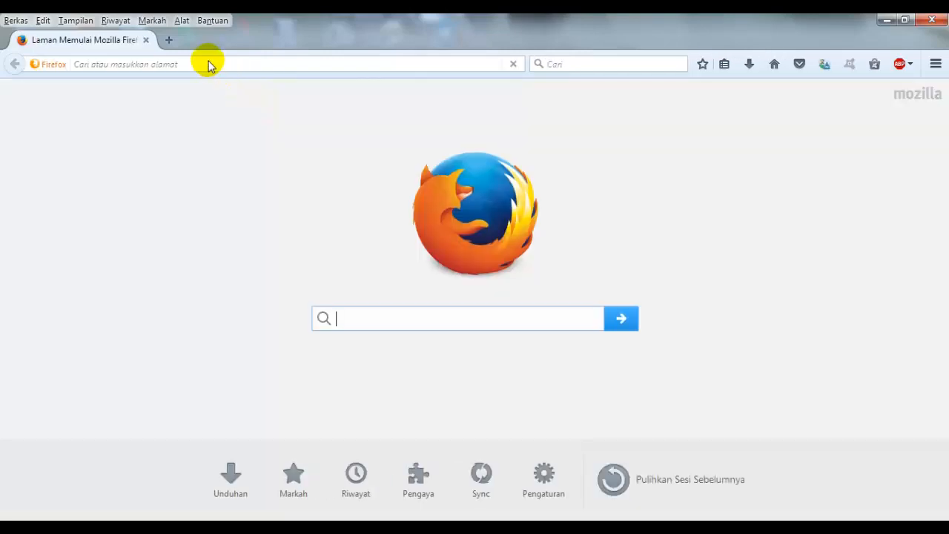
Open the training site at traininggurumelekit.edu20.org.
{"action": "left_click", "coordinate": [203, 63]}
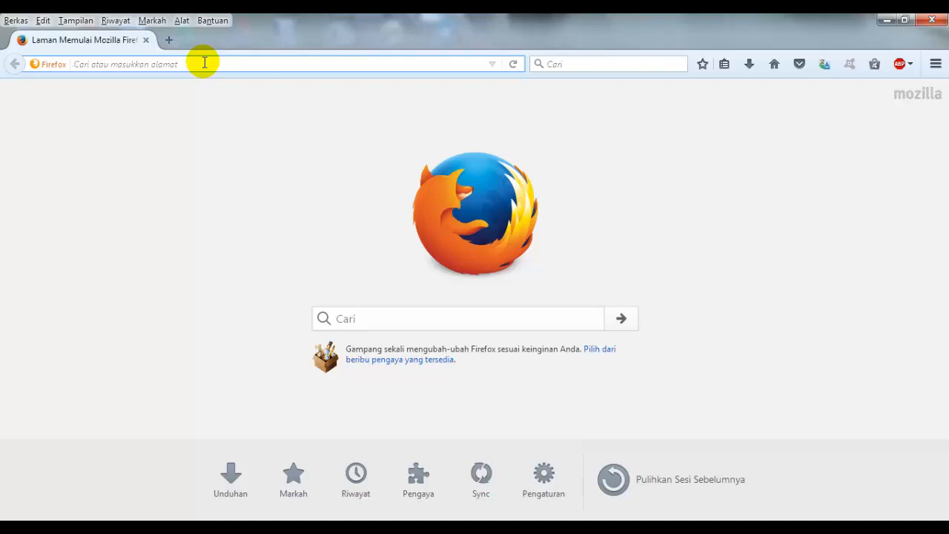
{"action": "type", "text": "trainin"}
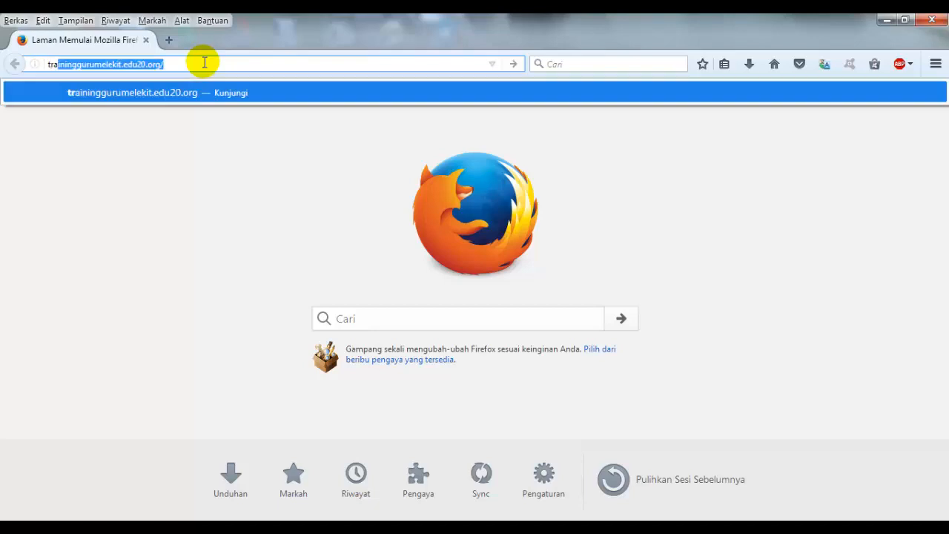
{"action": "type", "text": "gg"}
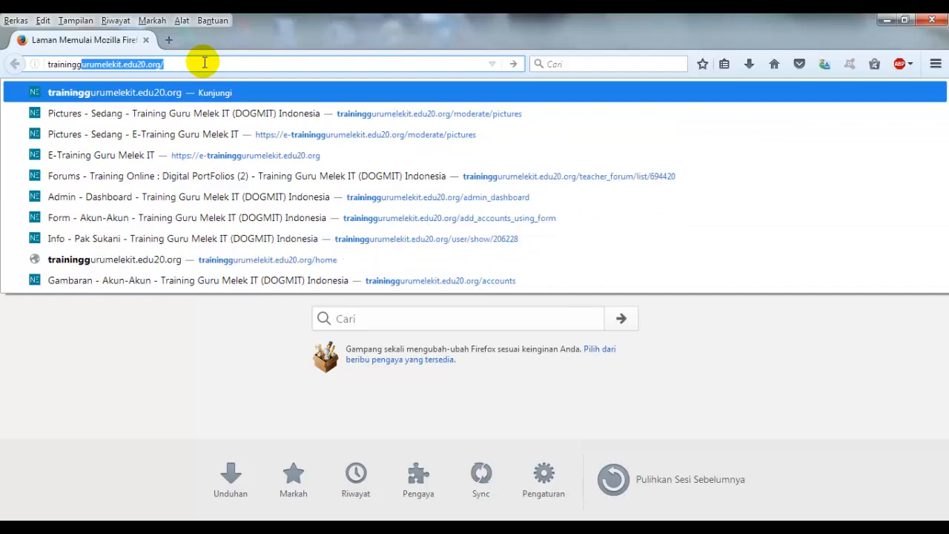
{"action": "type", "text": "uru"}
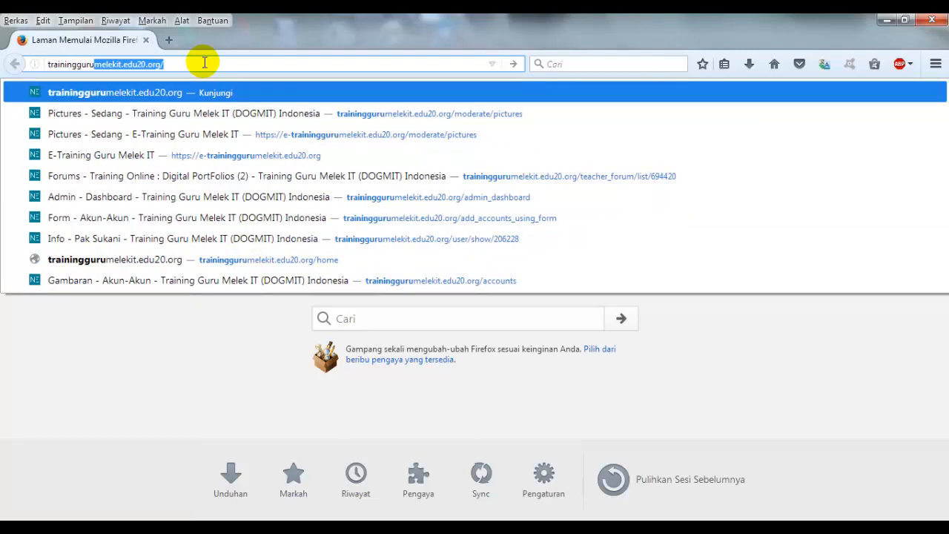
{"action": "type", "text": "melekit"}
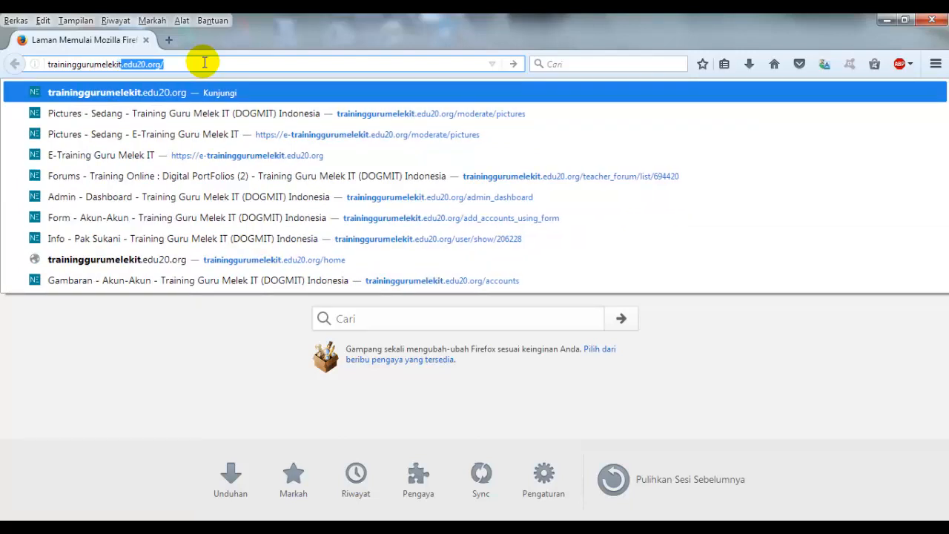
{"action": "type", "text": "."}
{"action": "left_click", "coordinate": [205, 63]}
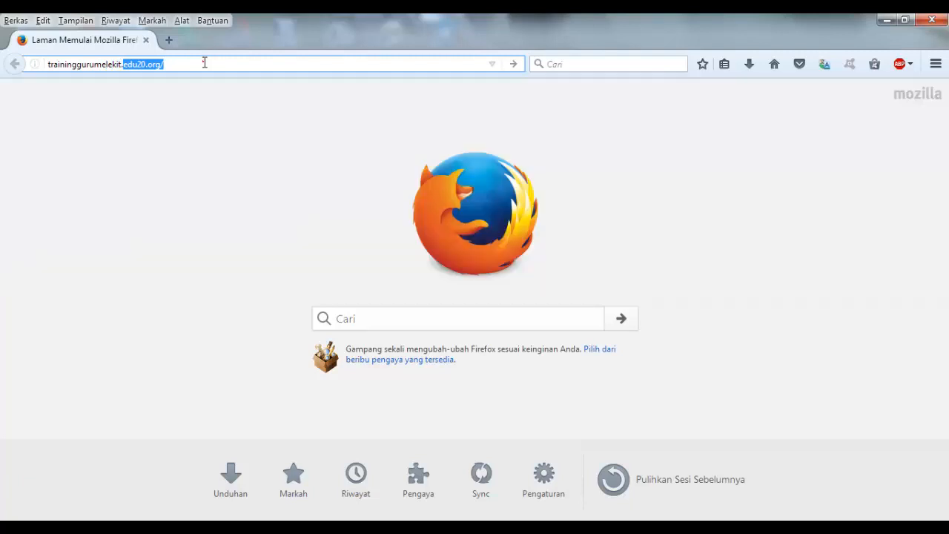
{"action": "key", "text": "BackSpace"}
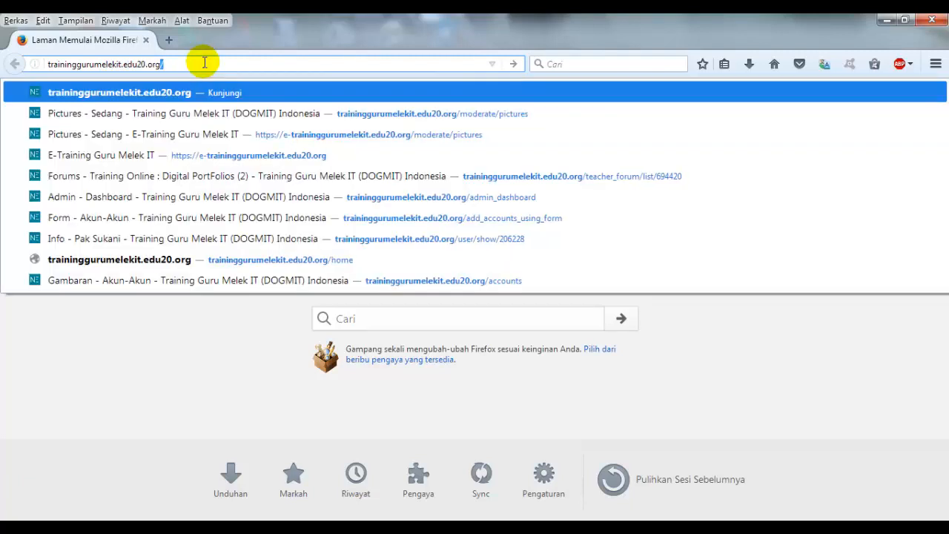
{"action": "key", "text": "BackSpace"}
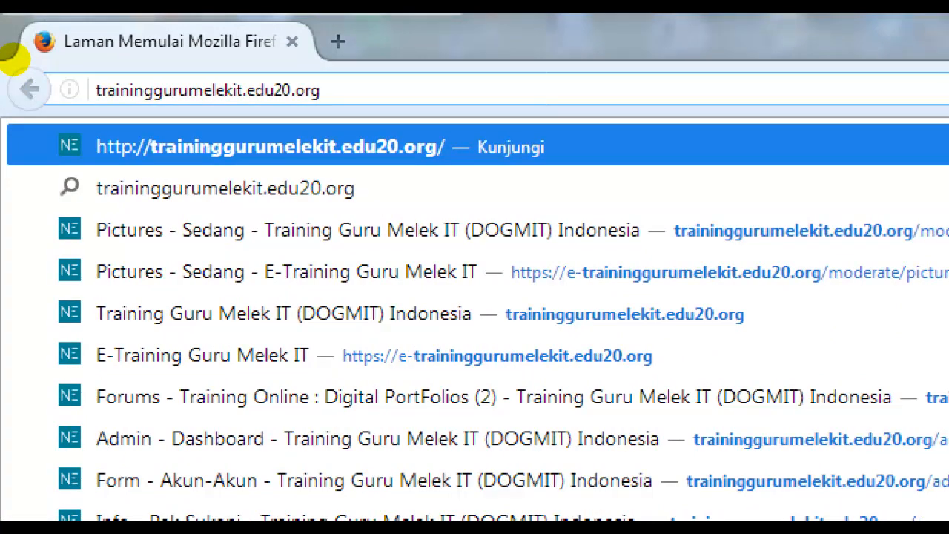
{"action": "key", "text": "Escape"}
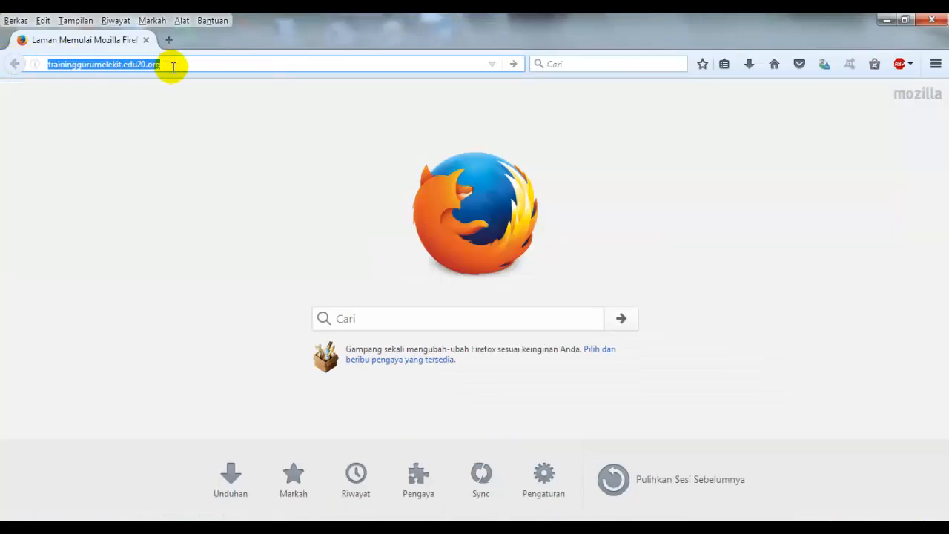
{"action": "key", "text": "Return"}
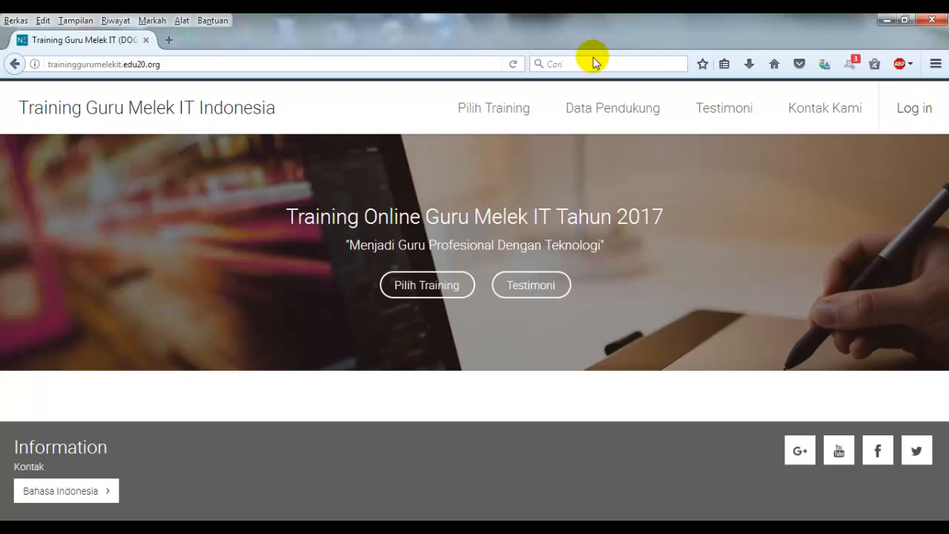
Open the site's login form and enter the participant's user ID.
{"action": "left_click", "coordinate": [915, 115]}
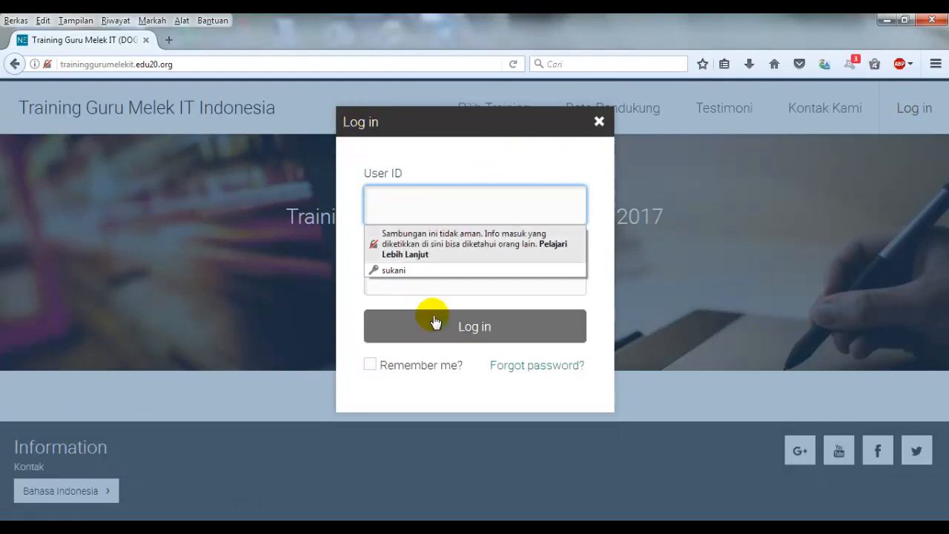
{"action": "left_click", "coordinate": [438, 207]}
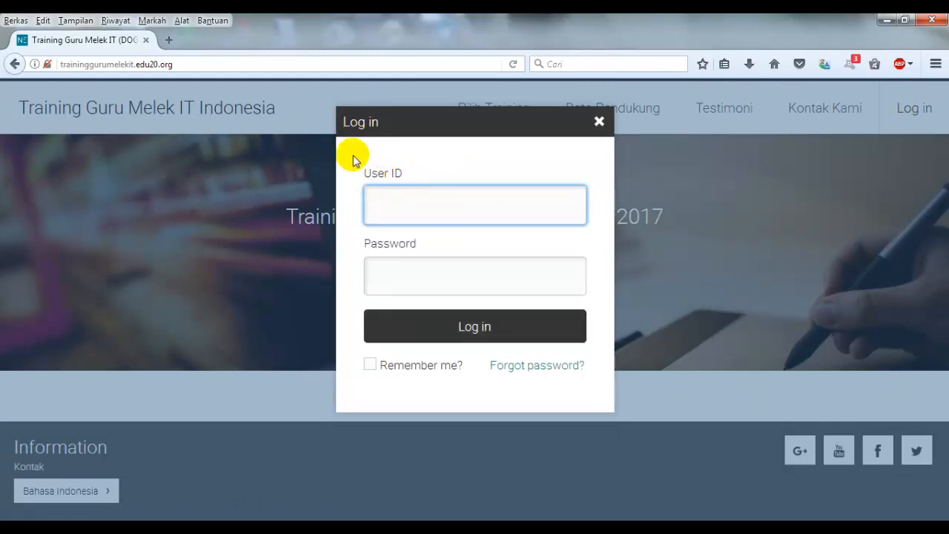
{"action": "left_click", "coordinate": [420, 285]}
{"action": "left_click", "coordinate": [380, 210]}
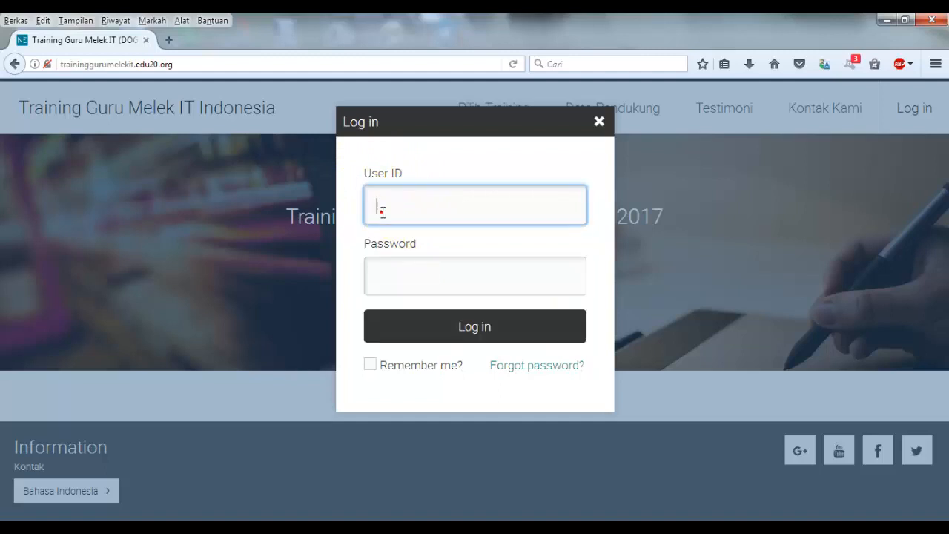
{"action": "type", "text": "lisnawati"}
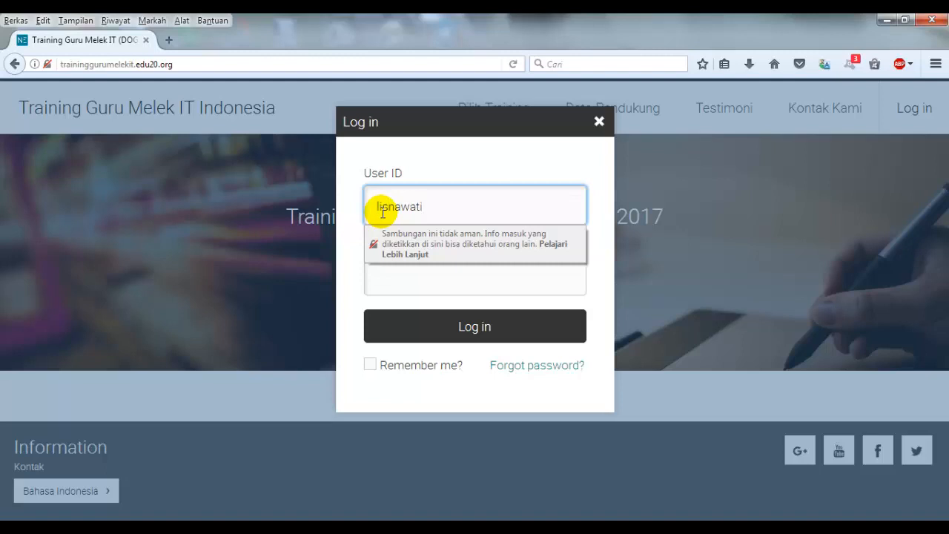
Log in with the account password and Remember me enabled, declining to let the browser save the login.
{"action": "left_click", "coordinate": [439, 278]}
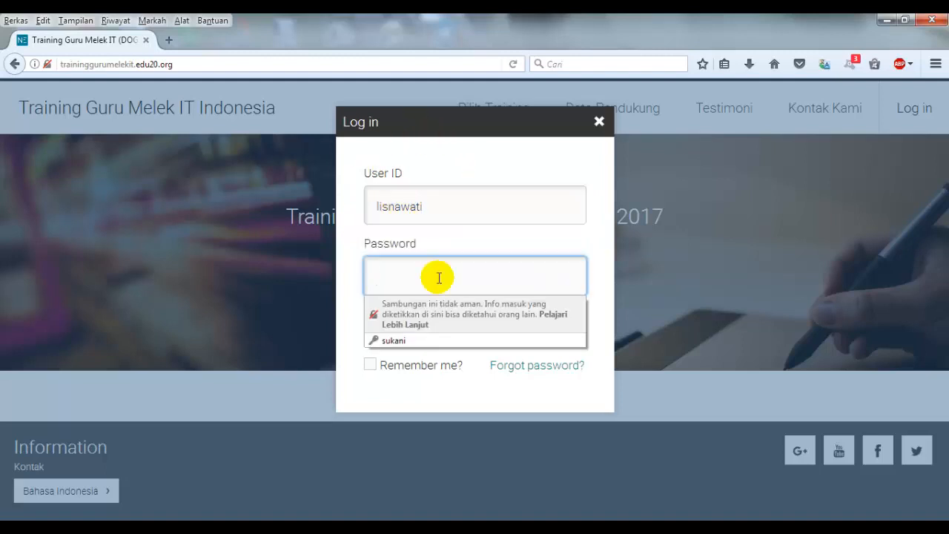
{"action": "type", "text": "l"}
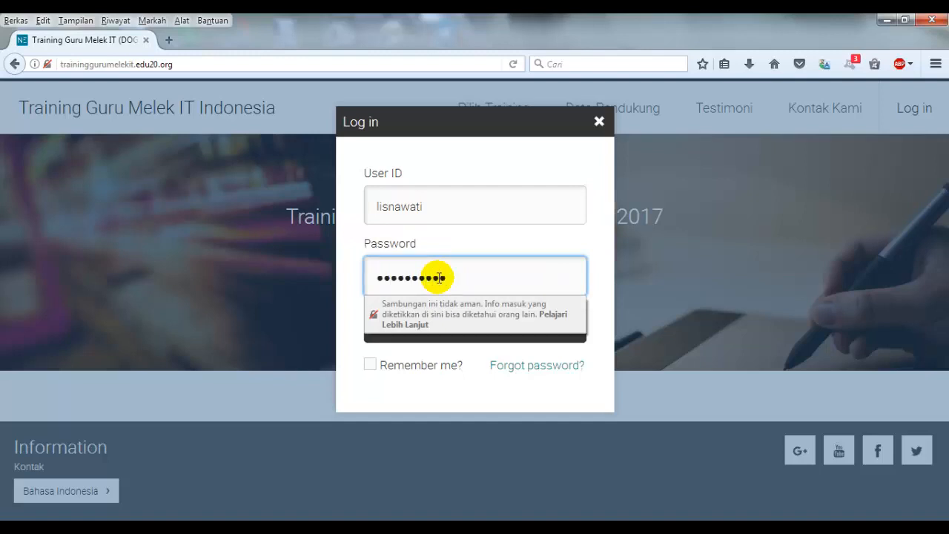
{"action": "left_click", "coordinate": [371, 365]}
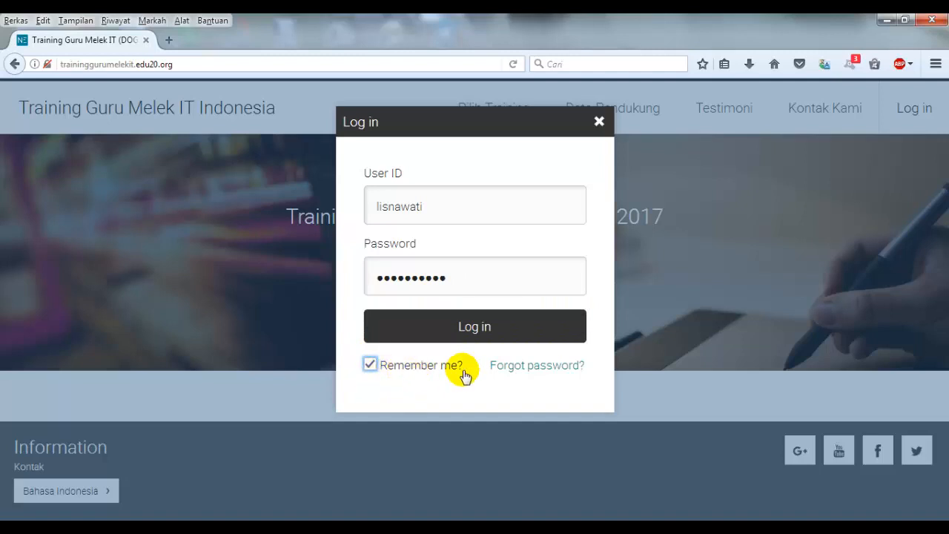
{"action": "left_click", "coordinate": [480, 331]}
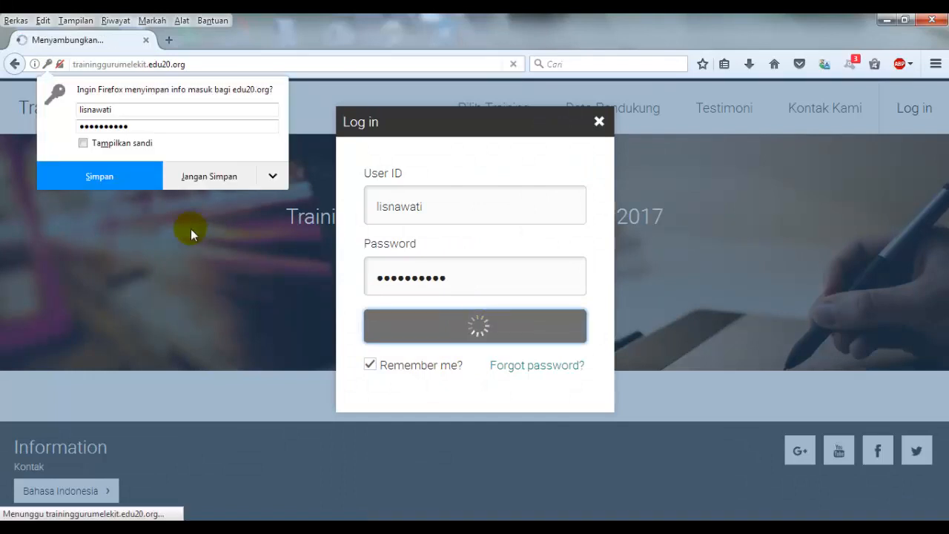
{"action": "left_click", "coordinate": [196, 178]}
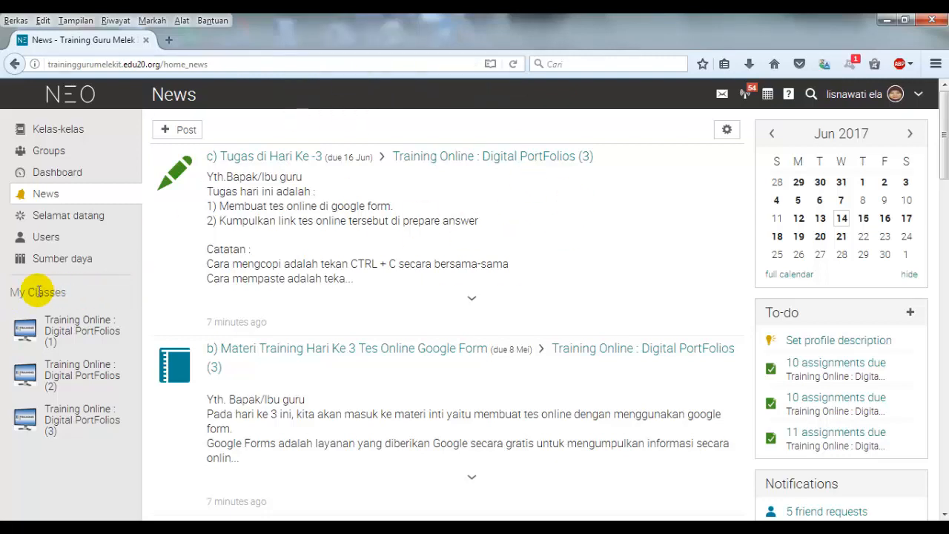
Open the class Training Online : Digital PortFolios (3) from My Classes.
{"action": "left_click_drag", "start_coordinate": [79, 294], "coordinate": [9, 292]}
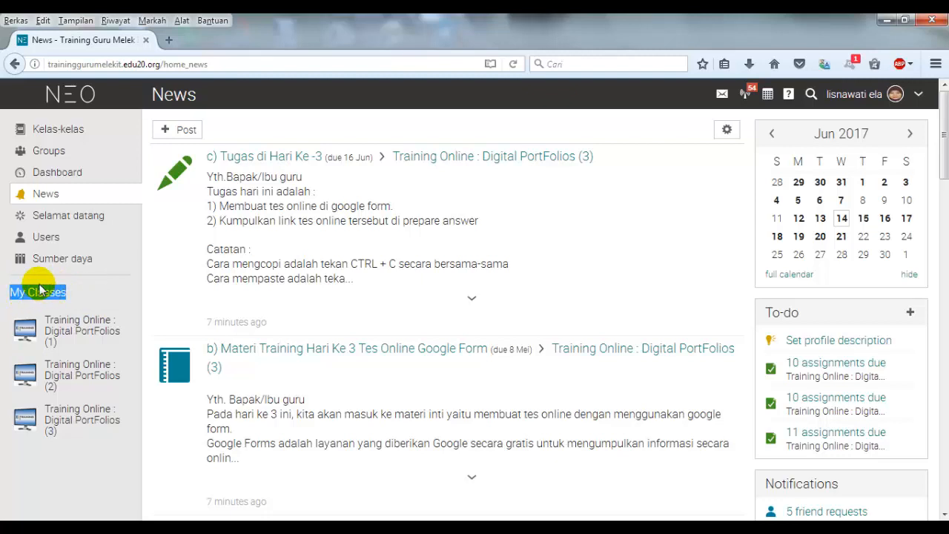
{"action": "left_click", "coordinate": [95, 295]}
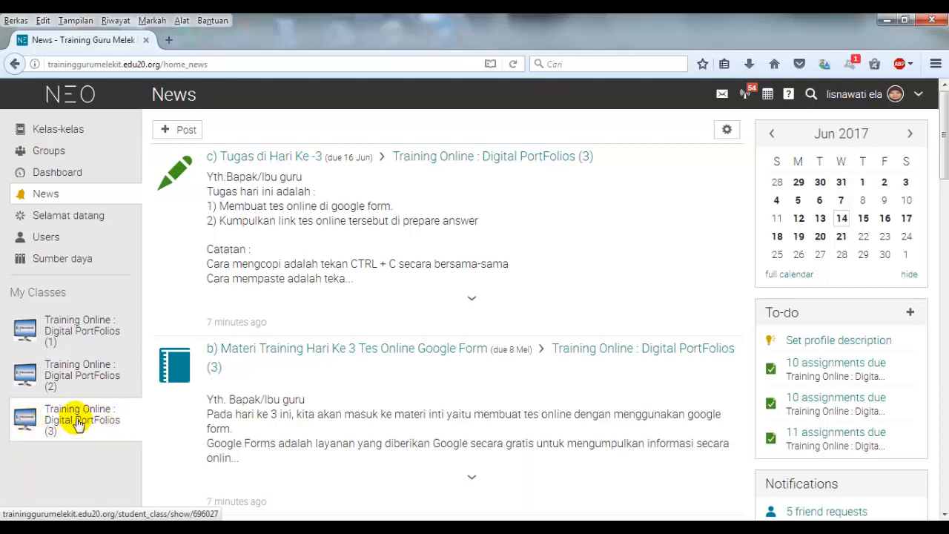
{"action": "left_click_drag", "start_coordinate": [11, 292], "coordinate": [68, 295]}
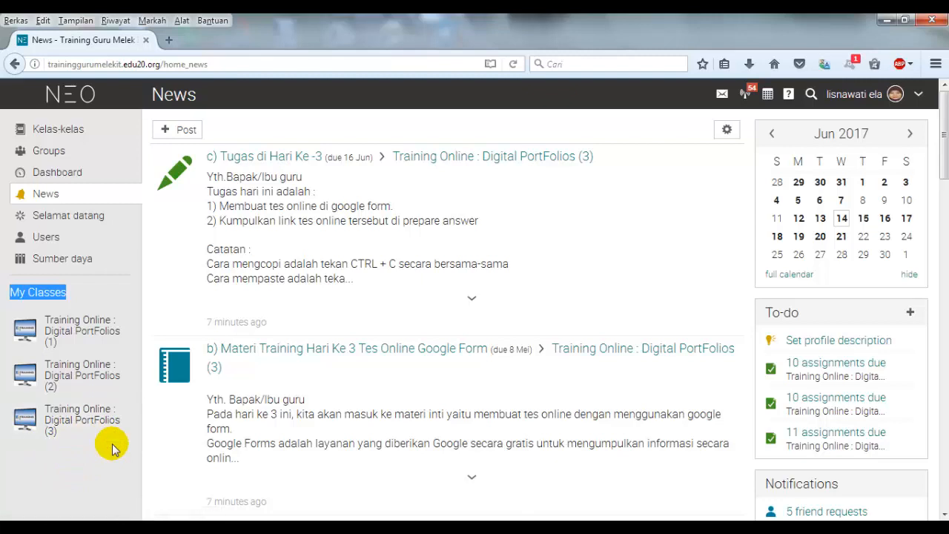
{"action": "left_click", "coordinate": [59, 424]}
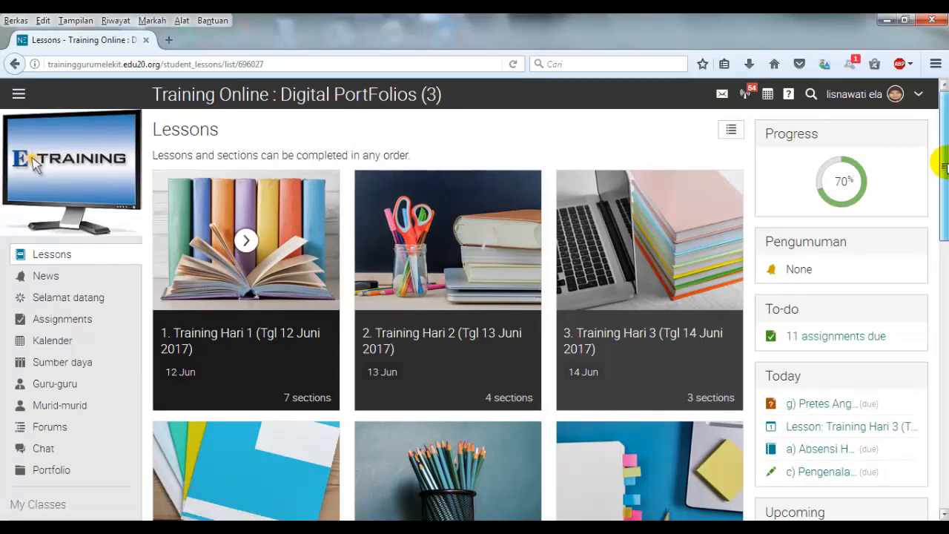
Look through the class's lesson tiles and switch the Lessons overview to the list layout.
{"action": "left_click_drag", "start_coordinate": [943, 164], "coordinate": [943, 207]}
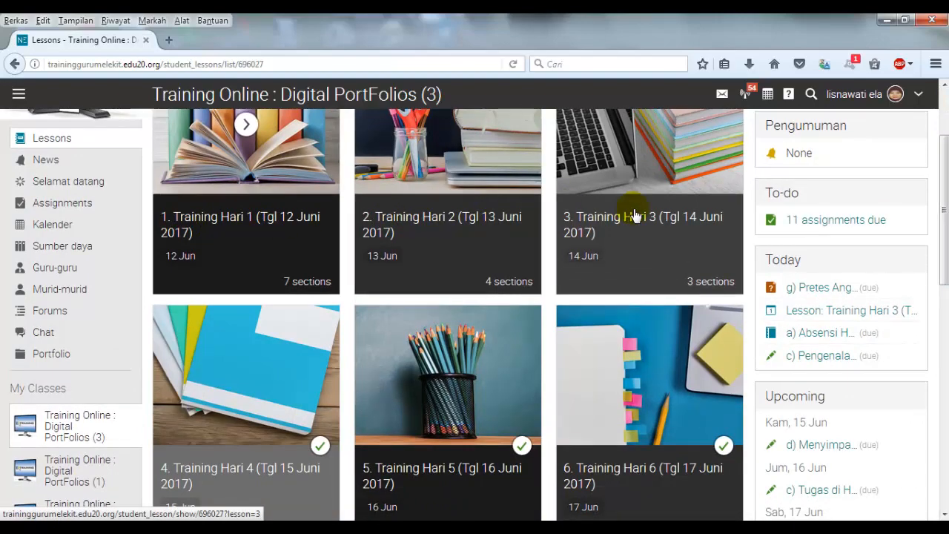
{"action": "left_click_drag", "start_coordinate": [943, 207], "coordinate": [943, 306]}
{"action": "scroll", "coordinate": [324, 512], "scroll_direction": "down", "scroll_amount": 6}
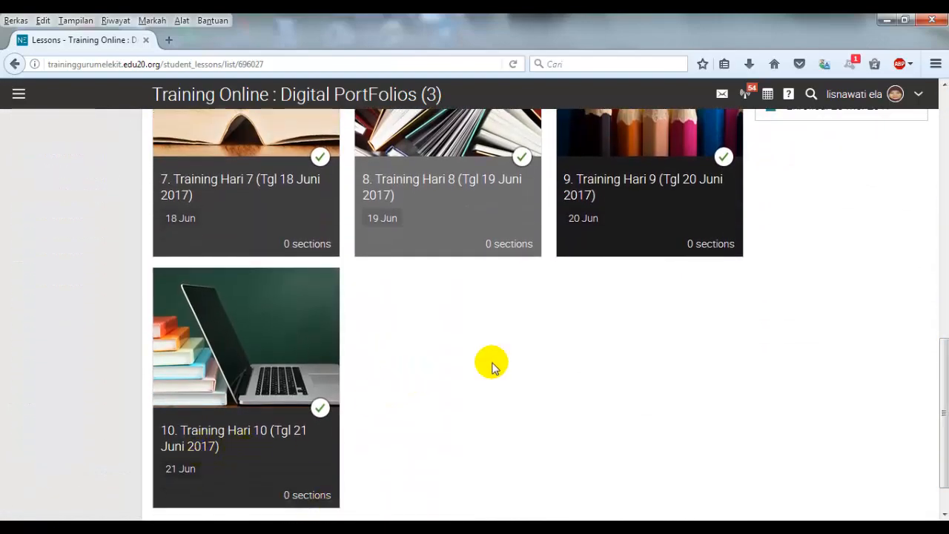
{"action": "left_click_drag", "start_coordinate": [943, 370], "coordinate": [944, 97]}
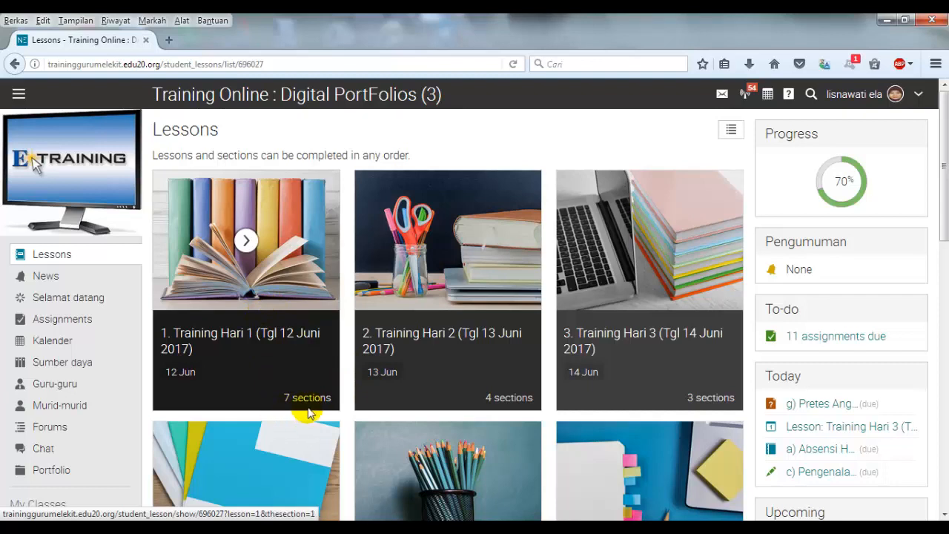
{"action": "left_click", "coordinate": [733, 132]}
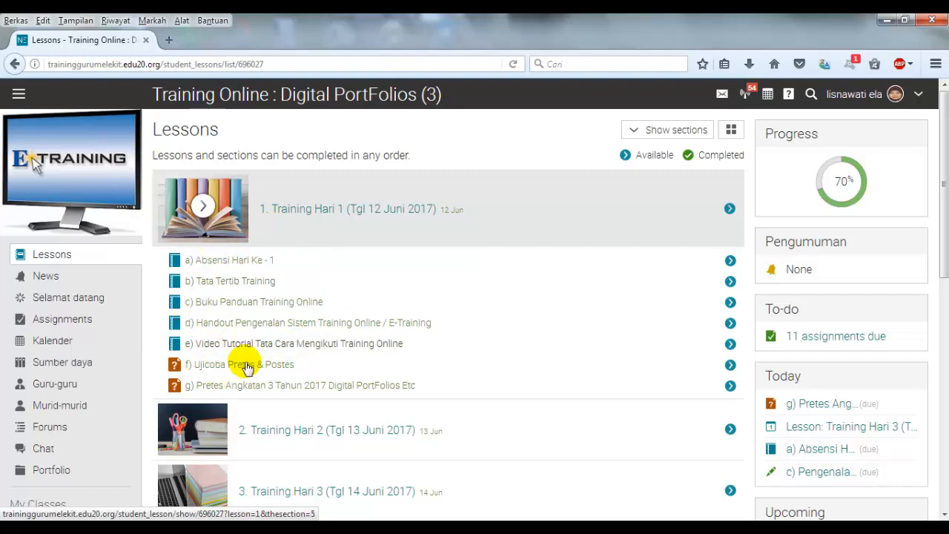
Open the section a) Absensi Hari Ke - 1 of Training Hari 1 in a new tab and switch to it.
{"action": "right_click", "coordinate": [234, 265]}
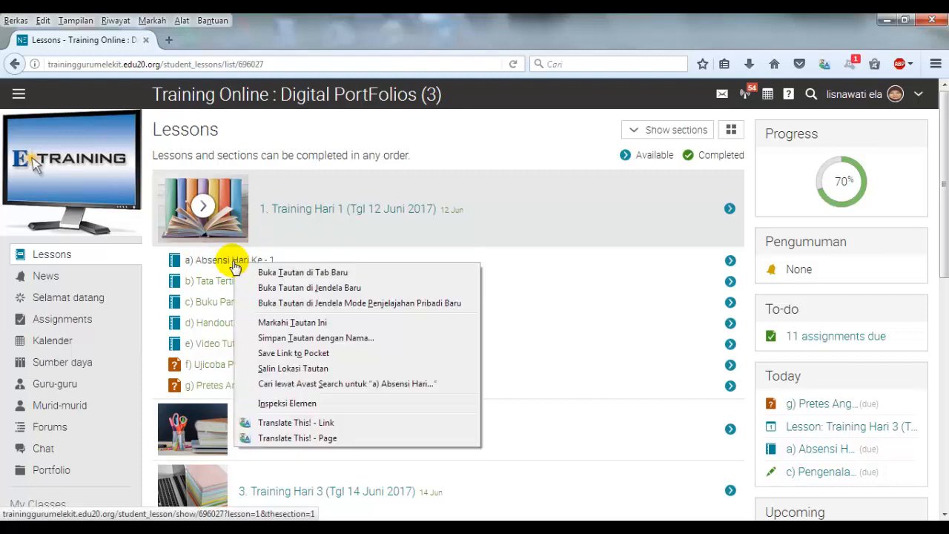
{"action": "left_click", "coordinate": [327, 272]}
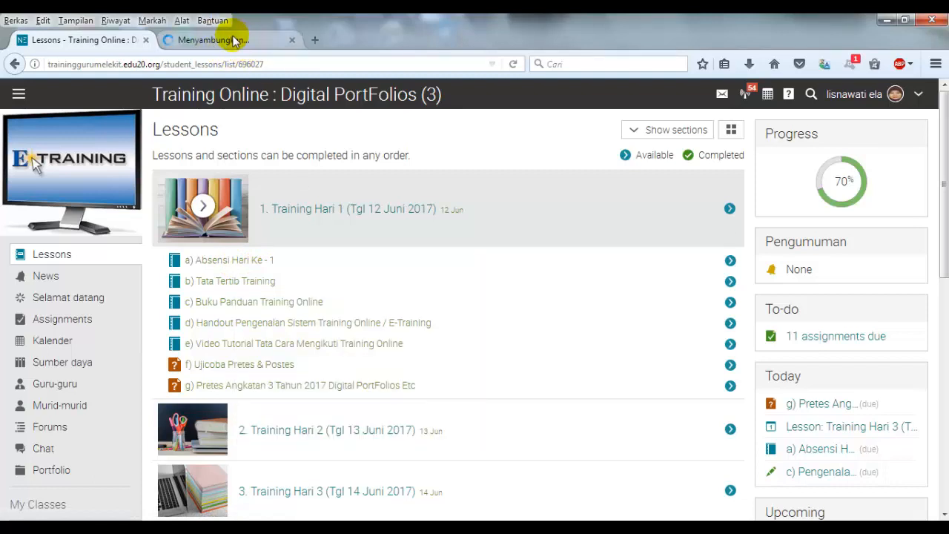
{"action": "left_click", "coordinate": [230, 40]}
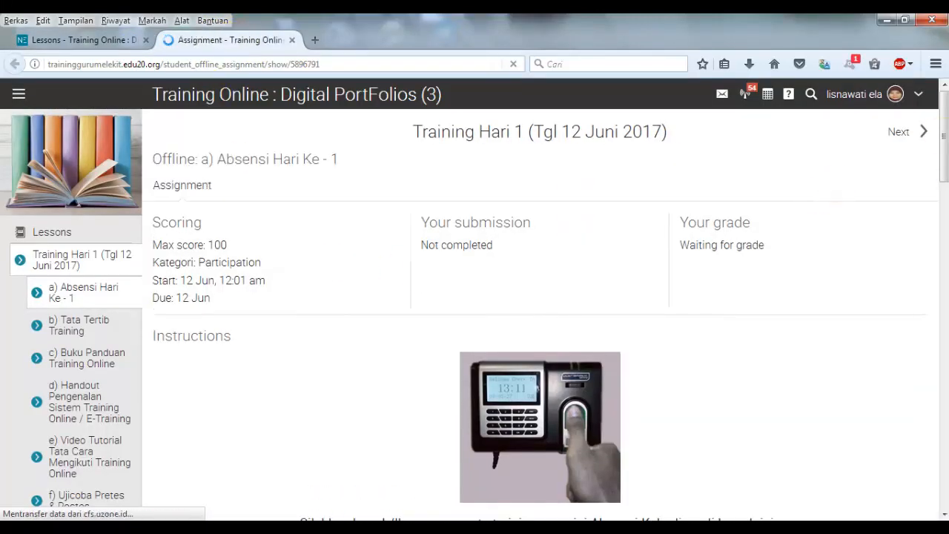
Examine the attendance instructions and the Form Absensi Hari Ke-1 questions down to the submission area.
{"action": "scroll", "coordinate": [946, 130], "scroll_direction": "down", "scroll_amount": 5}
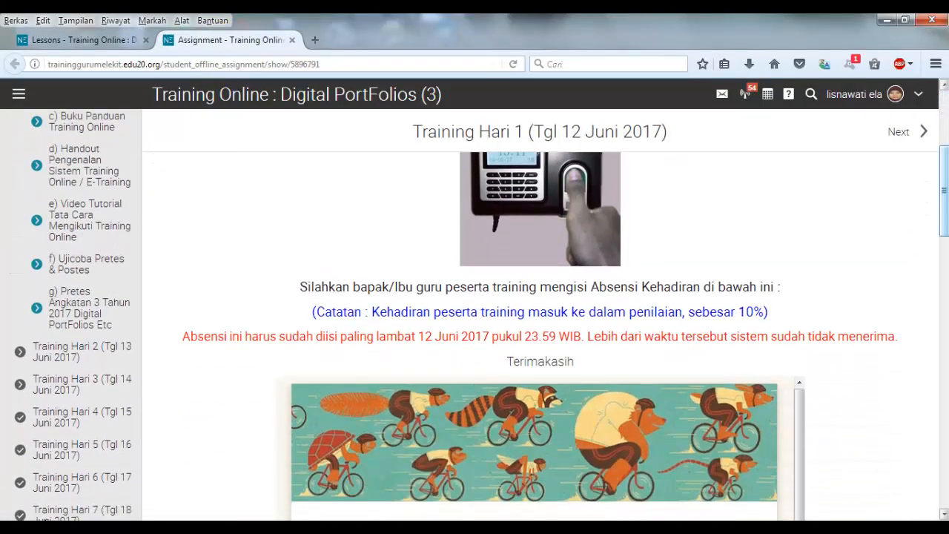
{"action": "mouse_move", "coordinate": [947, 195]}
{"action": "left_mouse_down"}
{"action": "mouse_move", "coordinate": [947, 237]}
{"action": "mouse_move", "coordinate": [932, 205]}
{"action": "left_mouse_up"}
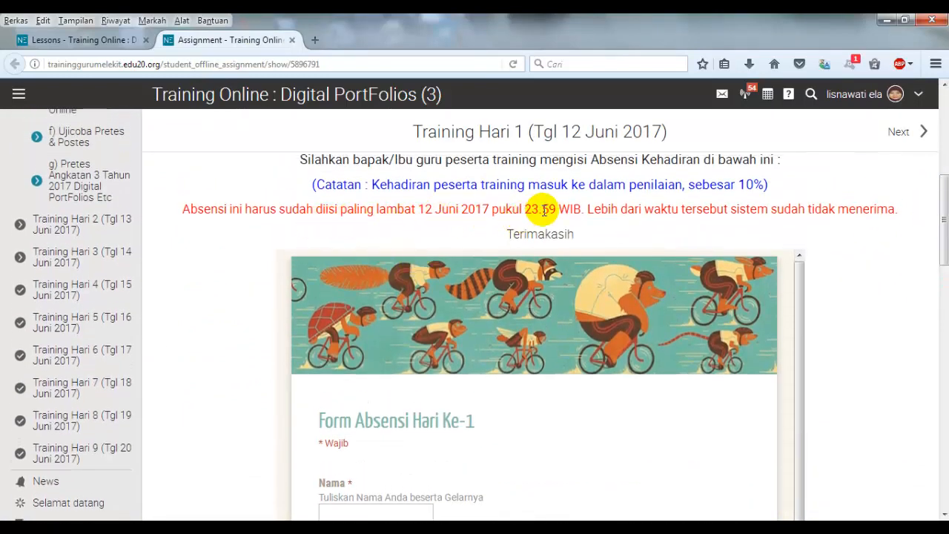
{"action": "left_click_drag", "start_coordinate": [942, 218], "coordinate": [943, 270]}
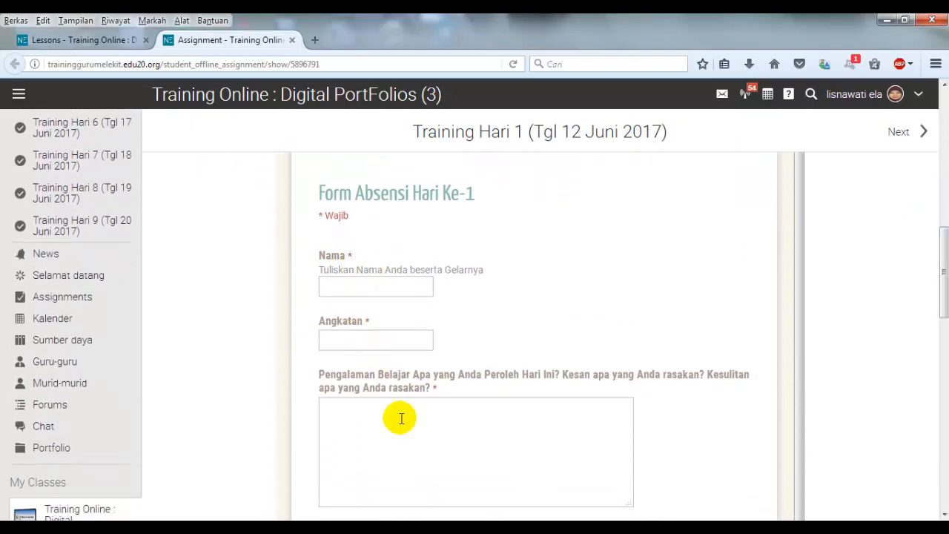
{"action": "scroll", "coordinate": [474, 315], "scroll_direction": "down", "scroll_amount": 10}
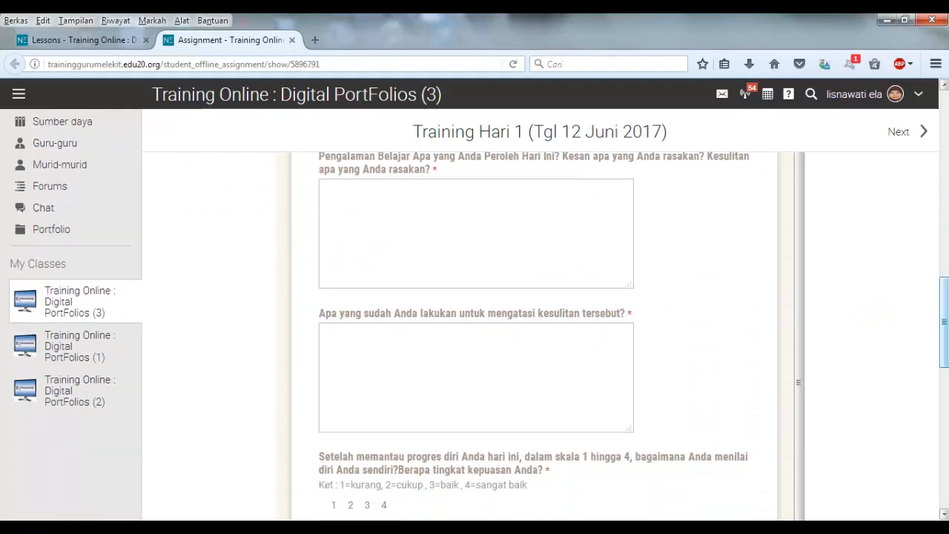
{"action": "scroll", "coordinate": [519, 339], "scroll_direction": "down", "scroll_amount": 5}
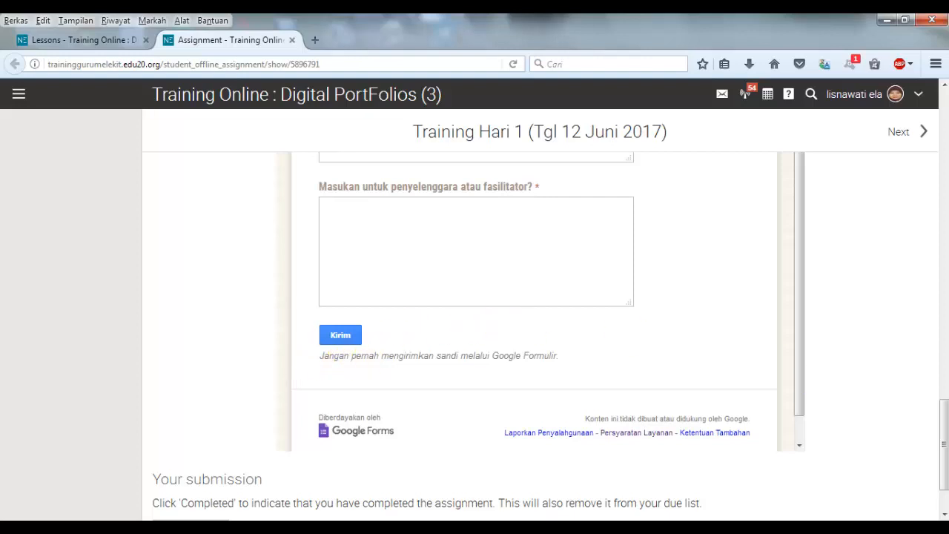
Examine the Completed option under Your submission and the Scoring, submission and grade details of a) Absensi Hari Ke - 1.
{"action": "scroll", "coordinate": [474, 334], "scroll_direction": "down", "scroll_amount": 2}
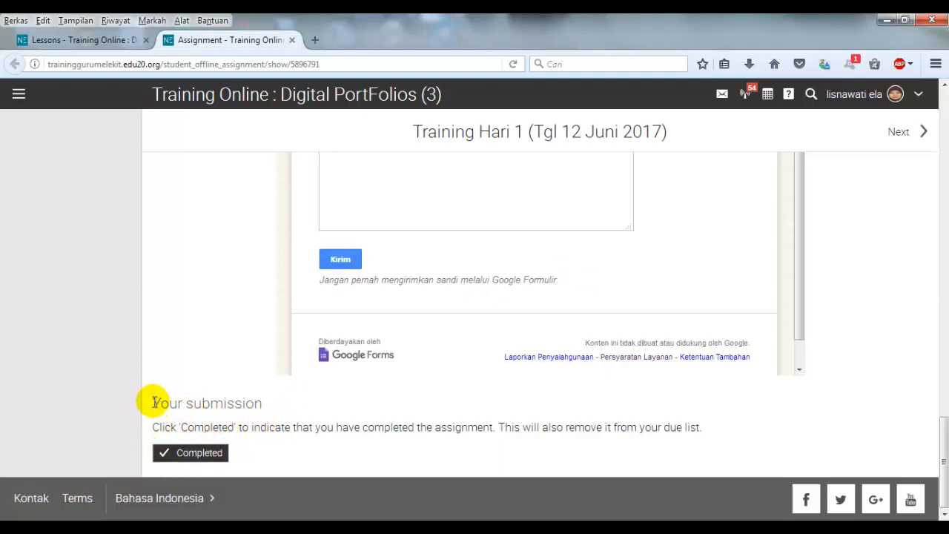
{"action": "left_click_drag", "start_coordinate": [196, 409], "coordinate": [269, 409]}
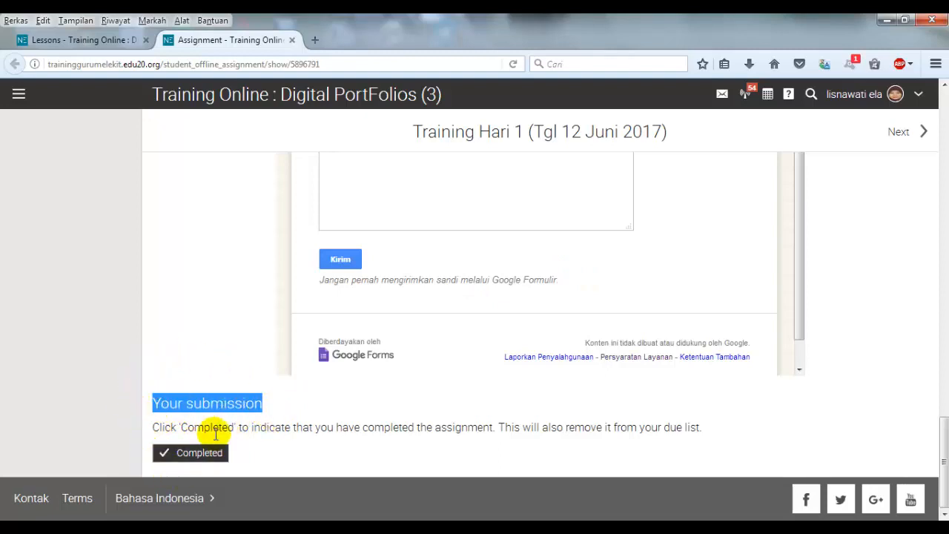
{"action": "left_click", "coordinate": [272, 462]}
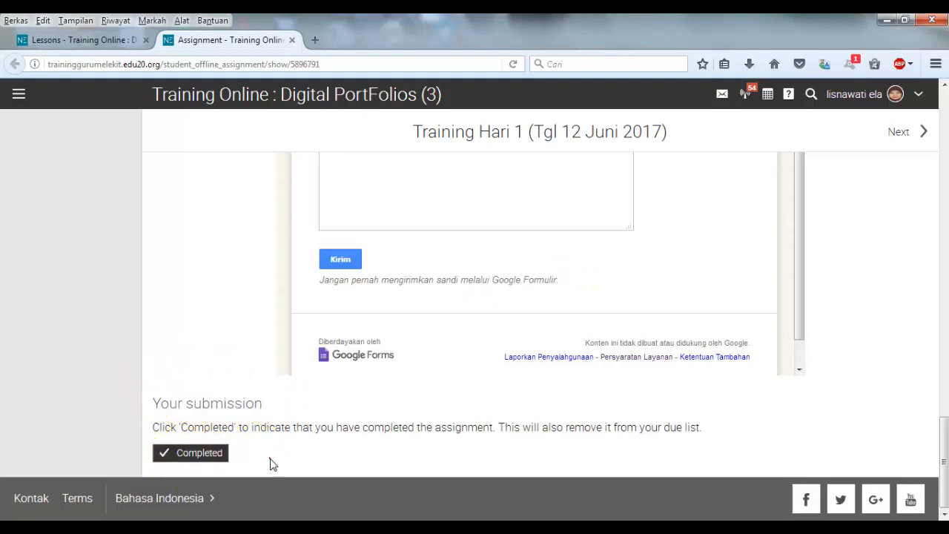
{"action": "left_click", "coordinate": [160, 451]}
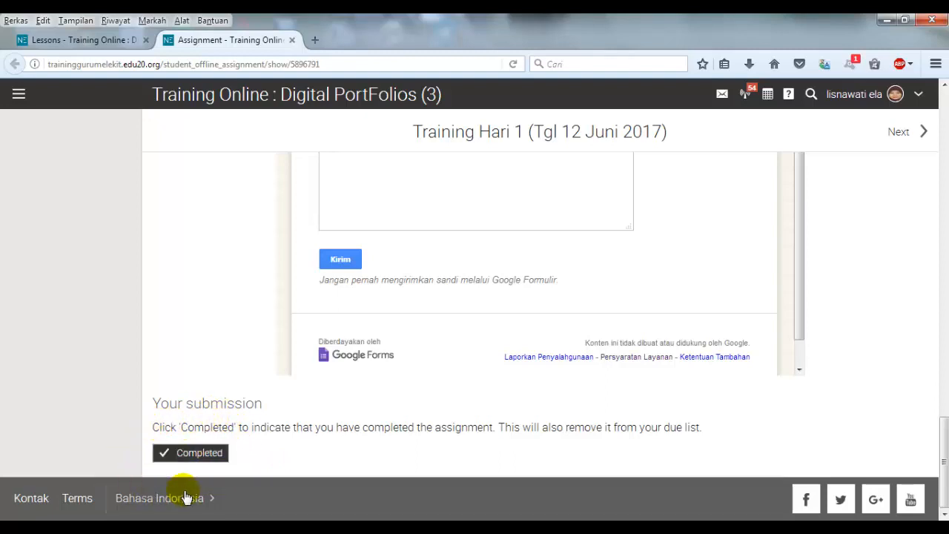
{"action": "scroll", "coordinate": [941, 264], "scroll_direction": "up", "scroll_amount": 3}
{"action": "left_click_drag", "start_coordinate": [941, 264], "coordinate": [938, 106]}
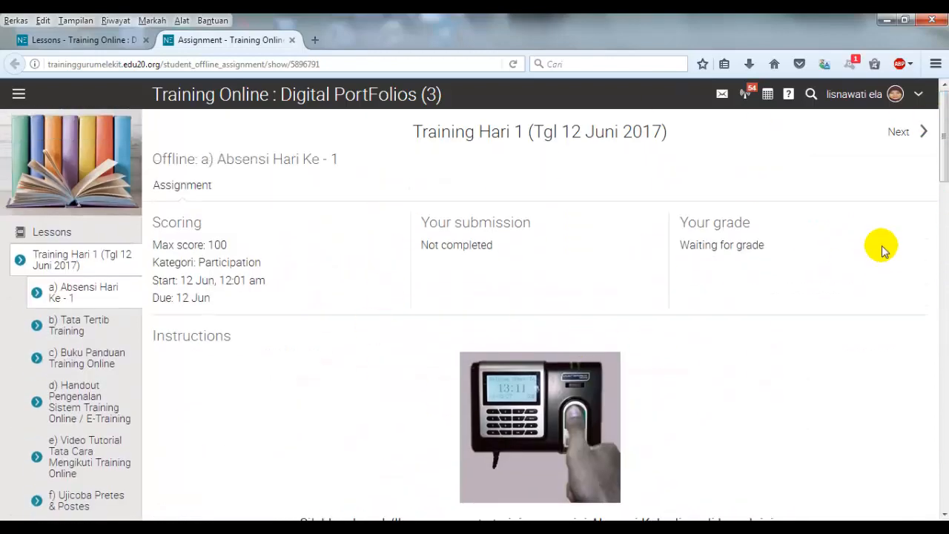
{"action": "scroll", "coordinate": [586, 138], "scroll_direction": "down", "scroll_amount": 5}
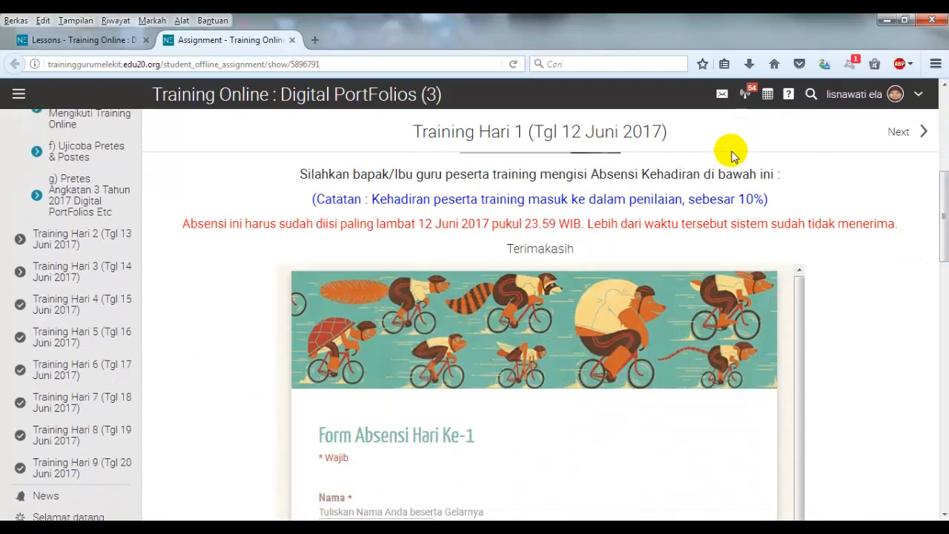
{"action": "scroll", "coordinate": [539, 311], "scroll_direction": "down", "scroll_amount": 15}
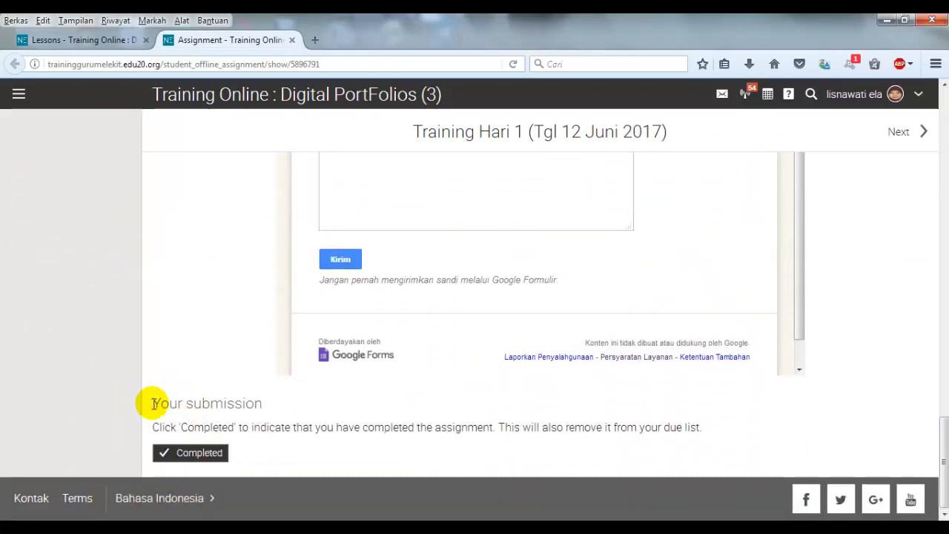
{"action": "scroll", "coordinate": [895, 150], "scroll_direction": "up", "scroll_amount": 20}
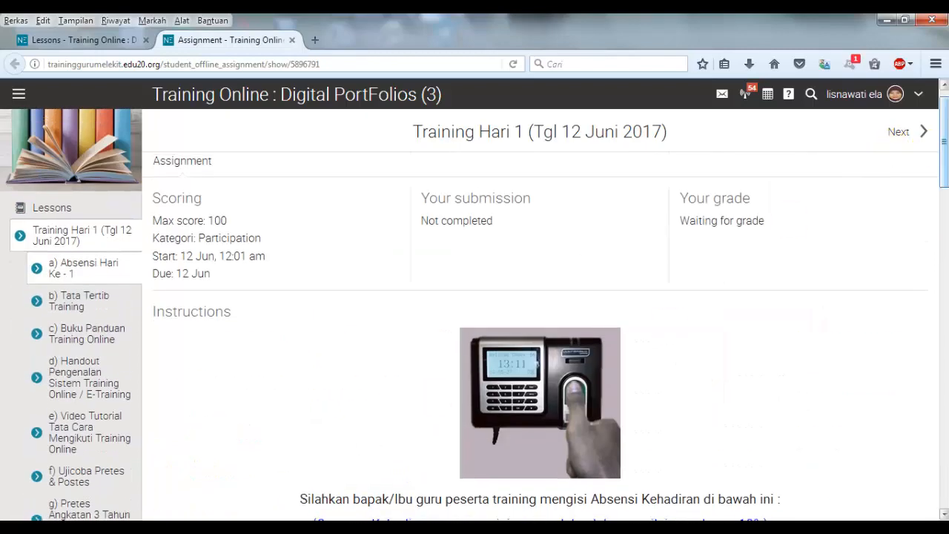
{"action": "scroll", "coordinate": [894, 151], "scroll_direction": "down", "scroll_amount": 20}
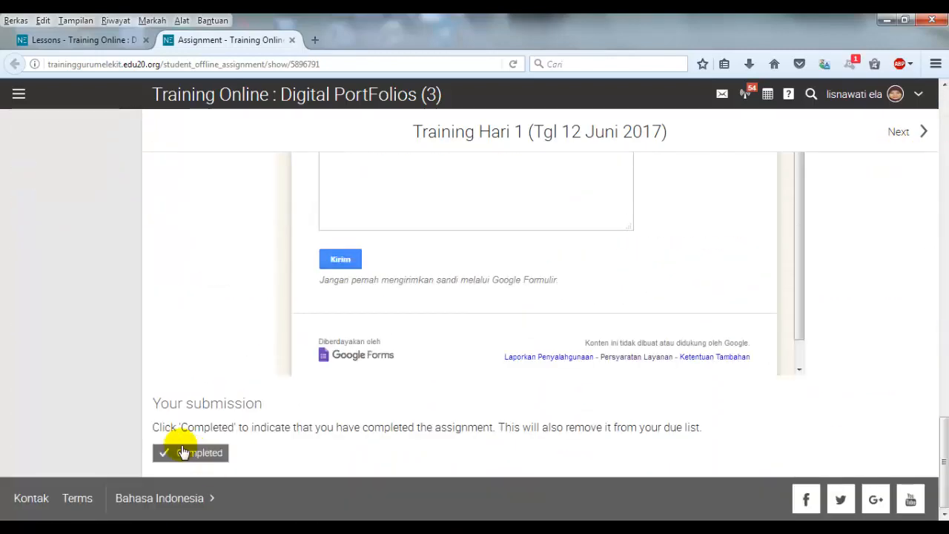
{"action": "left_click_drag", "start_coordinate": [943, 448], "coordinate": [942, 130]}
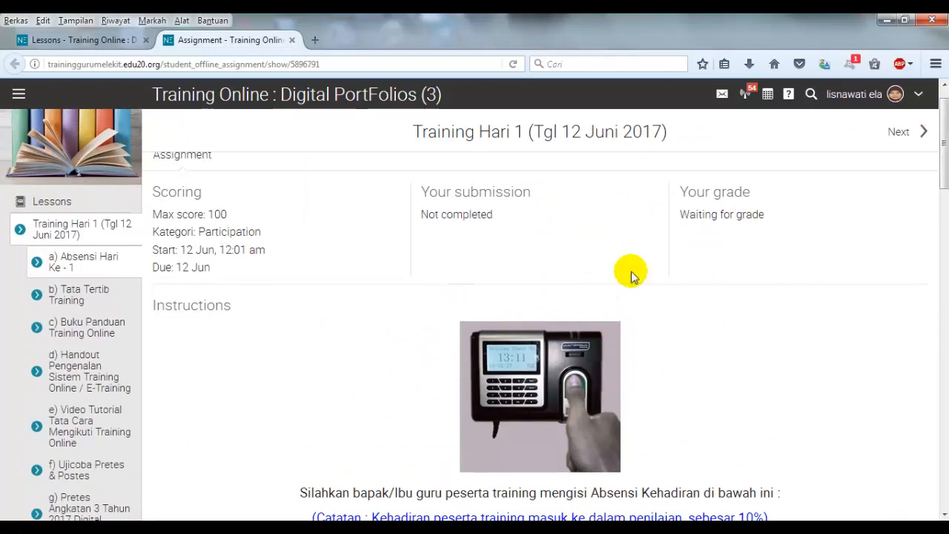
{"action": "left_click_drag", "start_coordinate": [943, 141], "coordinate": [944, 463]}
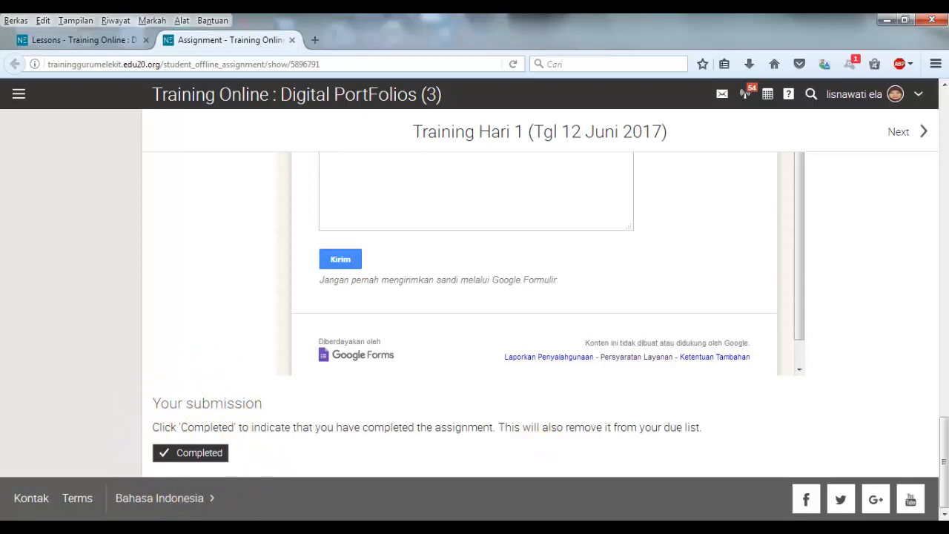
{"action": "left_click_drag", "start_coordinate": [944, 447], "coordinate": [946, 109]}
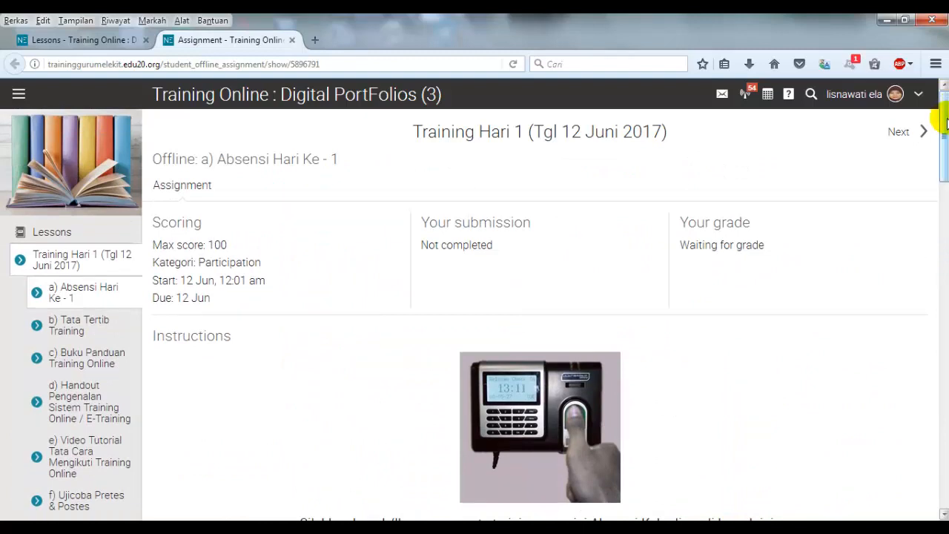
{"action": "mouse_move", "coordinate": [945, 123]}
{"action": "left_mouse_down"}
{"action": "mouse_move", "coordinate": [945, 154]}
{"action": "mouse_move", "coordinate": [945, 132]}
{"action": "left_mouse_up"}
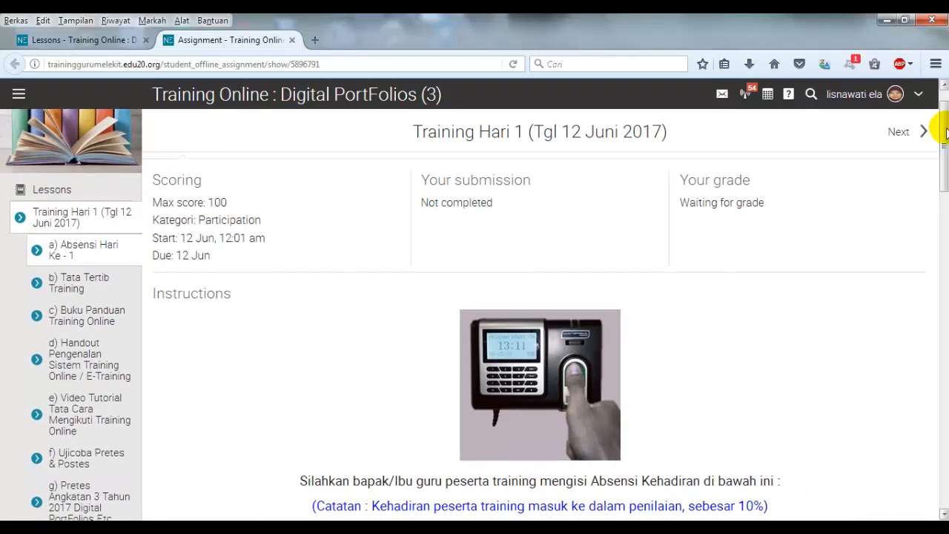
Close the a) Absensi Hari Ke - 1 assignment tab and return to the class's Lessons list.
{"action": "left_click", "coordinate": [293, 41]}
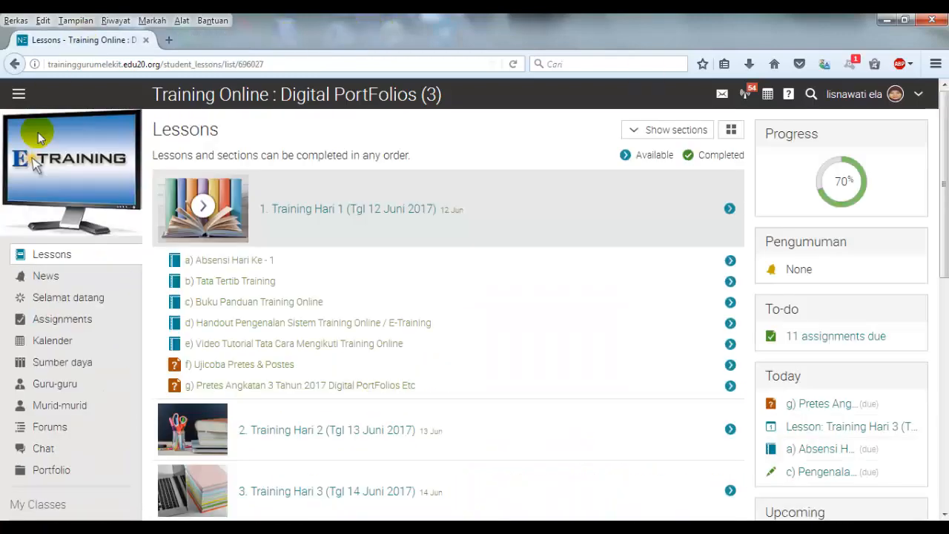
{"action": "right_click", "coordinate": [226, 288]}
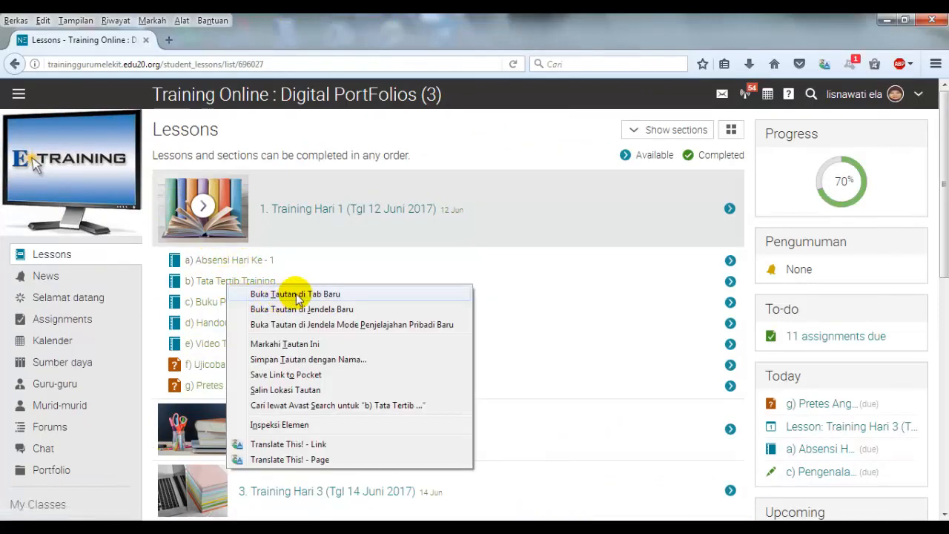
{"action": "left_click", "coordinate": [365, 259]}
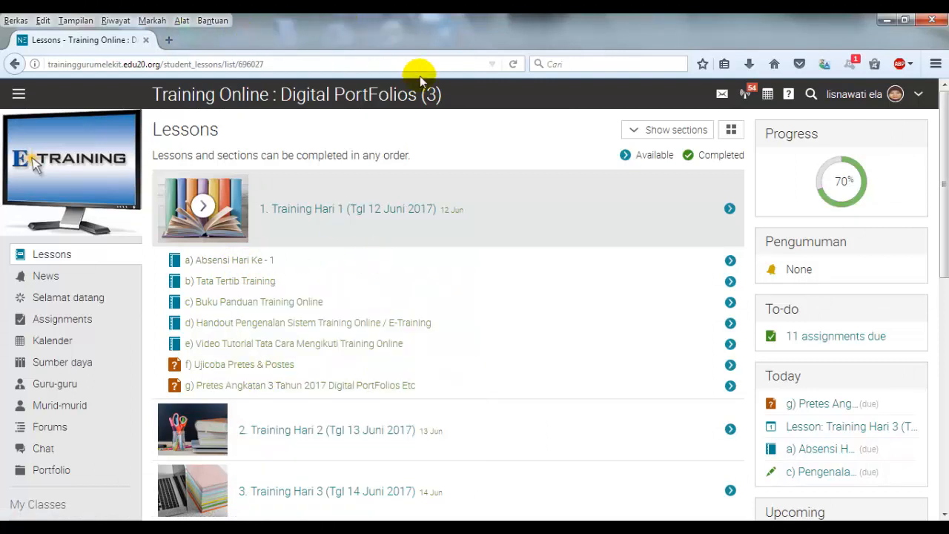
{"action": "mouse_move", "coordinate": [944, 189]}
{"action": "left_mouse_down"}
{"action": "mouse_move", "coordinate": [943, 203]}
{"action": "mouse_move", "coordinate": [943, 191]}
{"action": "left_mouse_up"}
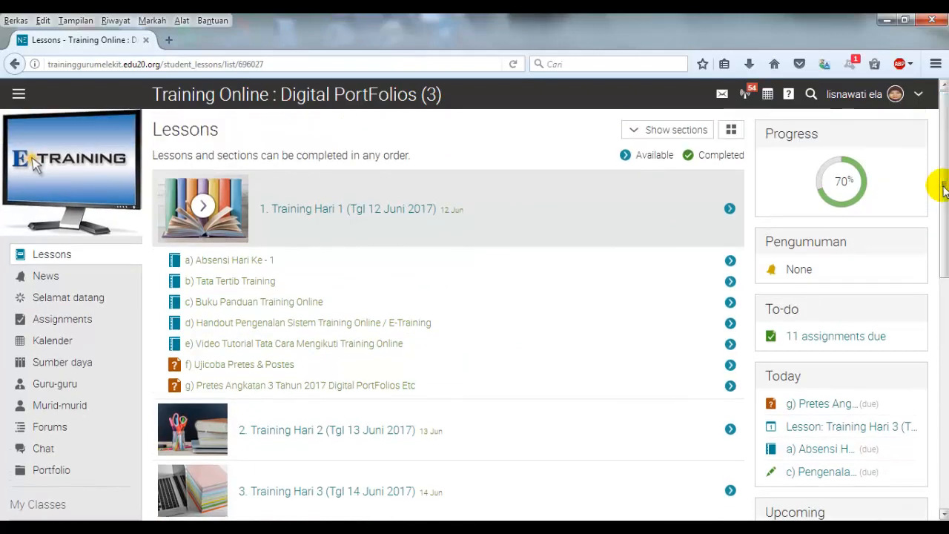
{"action": "mouse_move", "coordinate": [943, 188]}
{"action": "left_mouse_down"}
{"action": "mouse_move", "coordinate": [942, 199]}
{"action": "mouse_move", "coordinate": [940, 178]}
{"action": "left_mouse_up"}
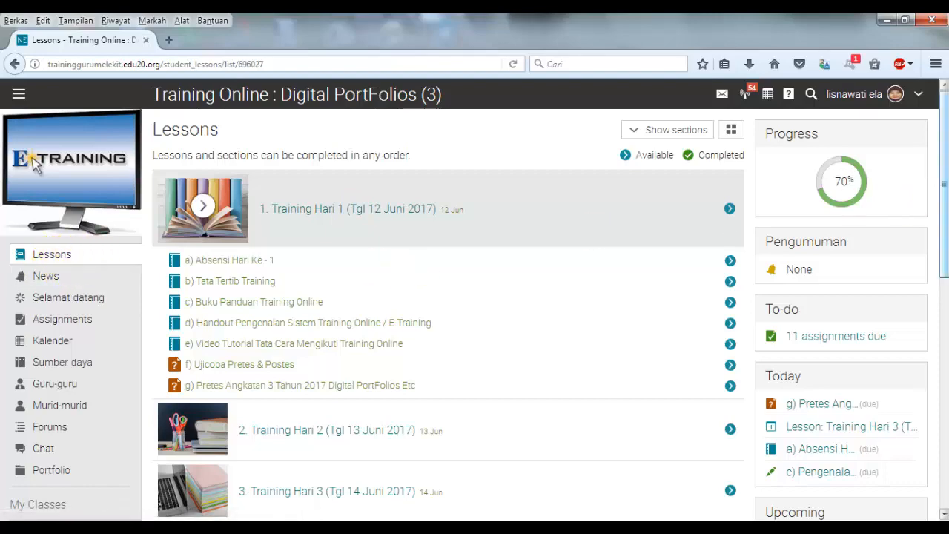
Expand the section lists of Training Hari 2 and Training Hari 3 in the Lessons overview.
{"action": "scroll", "coordinate": [911, 204], "scroll_direction": "down", "scroll_amount": 1}
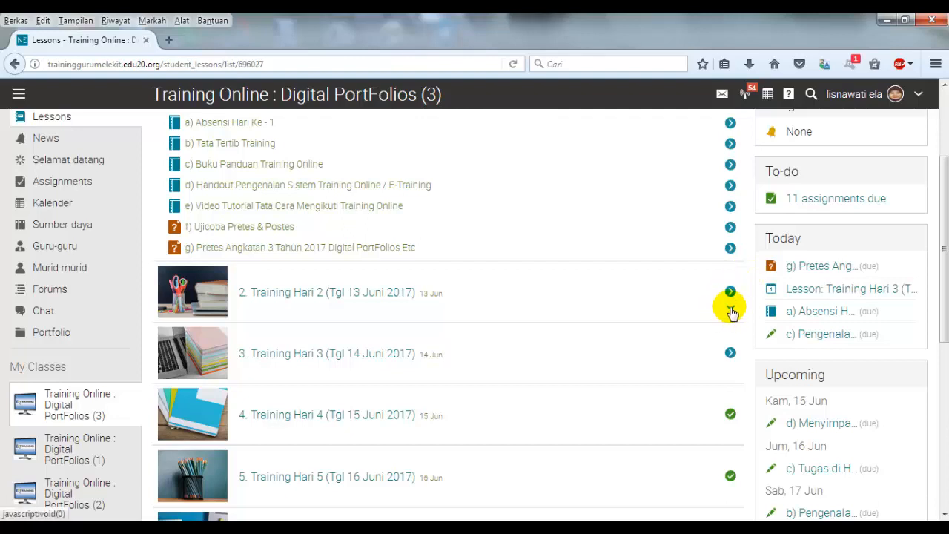
{"action": "left_click", "coordinate": [731, 310]}
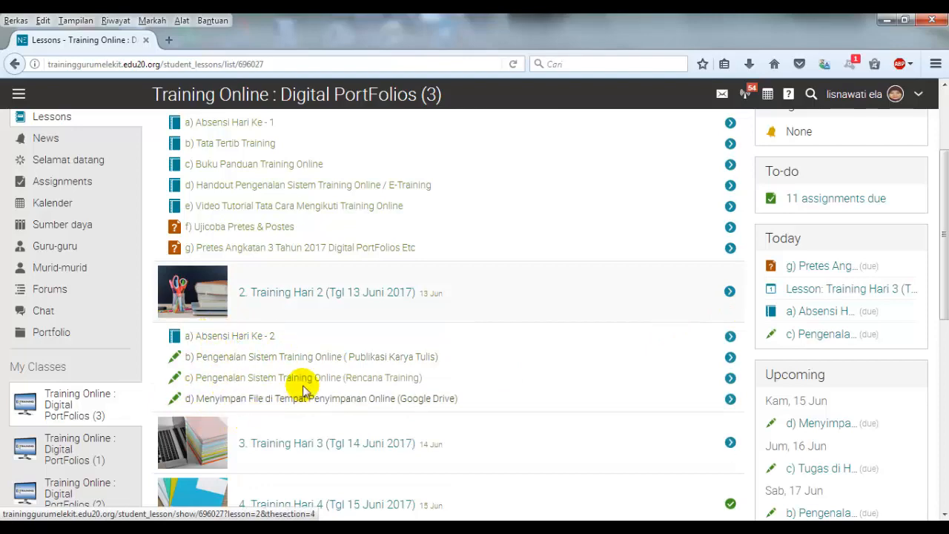
{"action": "scroll", "coordinate": [939, 286], "scroll_direction": "down", "scroll_amount": 3}
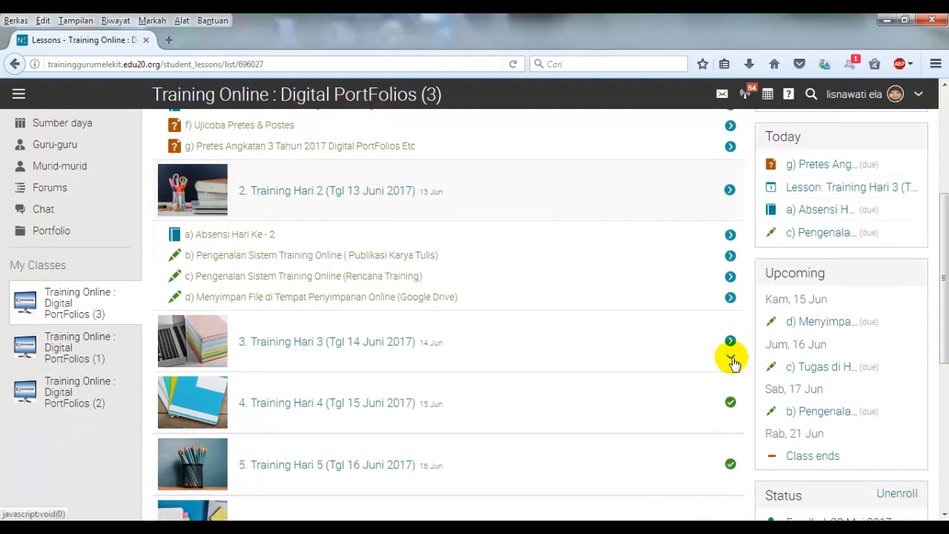
{"action": "left_click", "coordinate": [730, 361]}
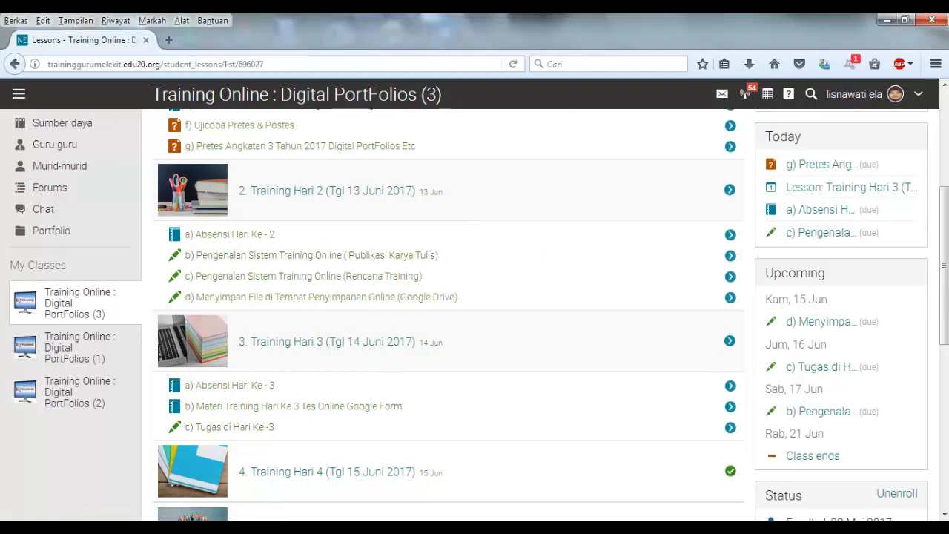
{"action": "left_click_drag", "start_coordinate": [943, 245], "coordinate": [932, 157]}
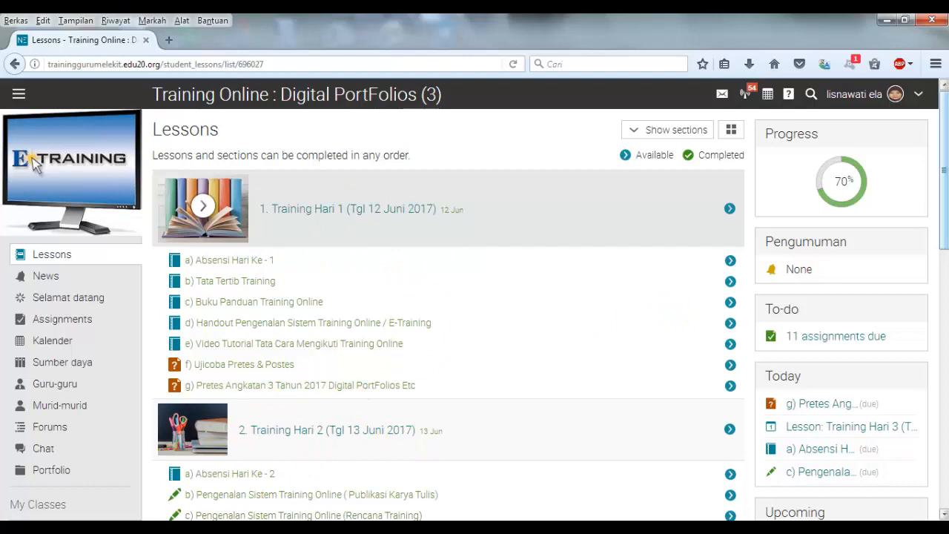
Open the class's News page and look through the posted assignments and participants' messages.
{"action": "scroll", "coordinate": [936, 189], "scroll_direction": "down", "scroll_amount": 2}
{"action": "scroll", "coordinate": [935, 189], "scroll_direction": "up", "scroll_amount": 2}
{"action": "scroll", "coordinate": [935, 189], "scroll_direction": "down", "scroll_amount": 2}
{"action": "scroll", "coordinate": [935, 189], "scroll_direction": "up", "scroll_amount": 2}
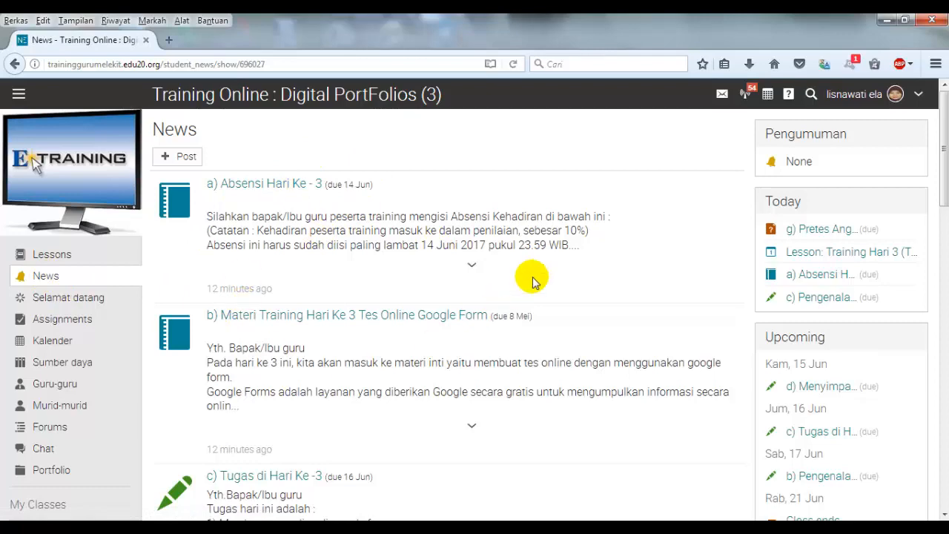
{"action": "scroll", "coordinate": [35, 165], "scroll_direction": "down", "scroll_amount": 5}
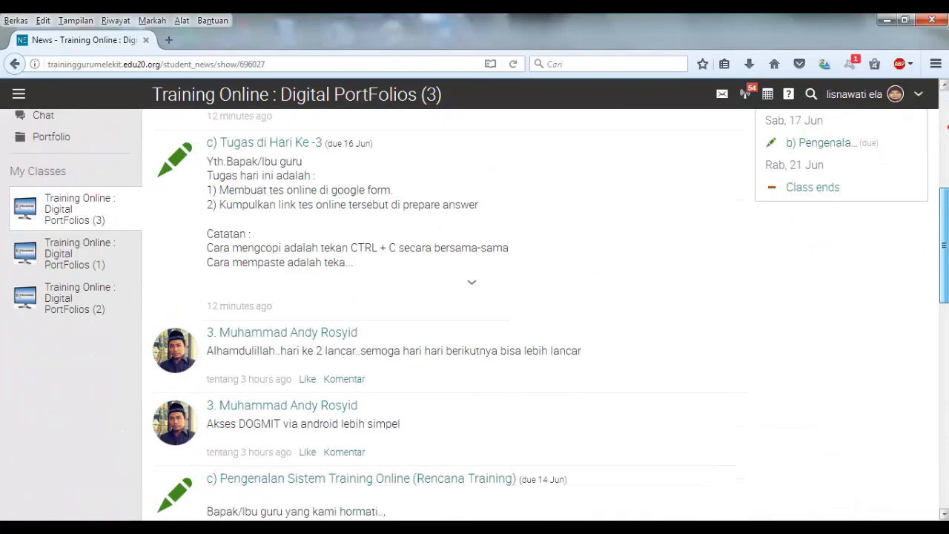
{"action": "scroll", "coordinate": [35, 164], "scroll_direction": "down", "scroll_amount": 3}
{"action": "scroll", "coordinate": [35, 164], "scroll_direction": "up", "scroll_amount": 8}
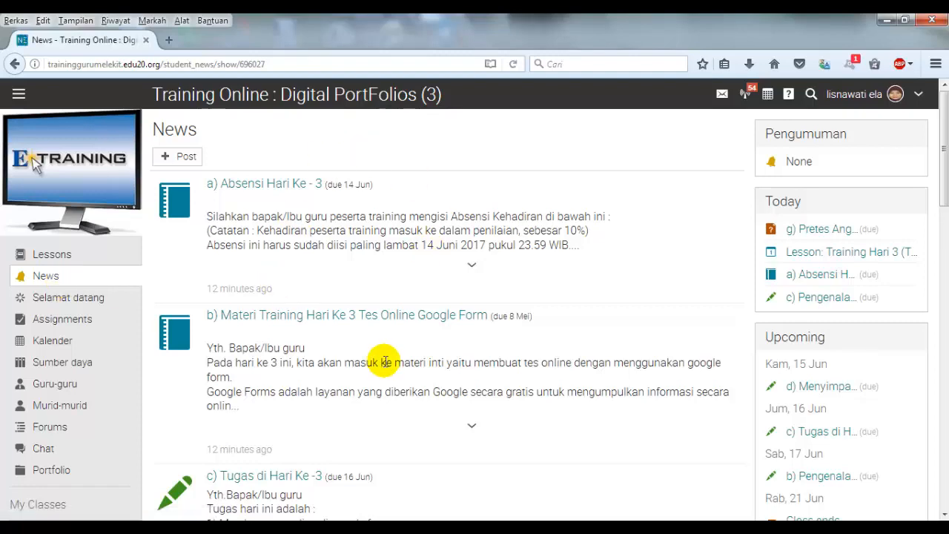
{"action": "mouse_move", "coordinate": [943, 136]}
{"action": "left_mouse_down"}
{"action": "mouse_move", "coordinate": [943, 199]}
{"action": "mouse_move", "coordinate": [944, 136]}
{"action": "left_mouse_up"}
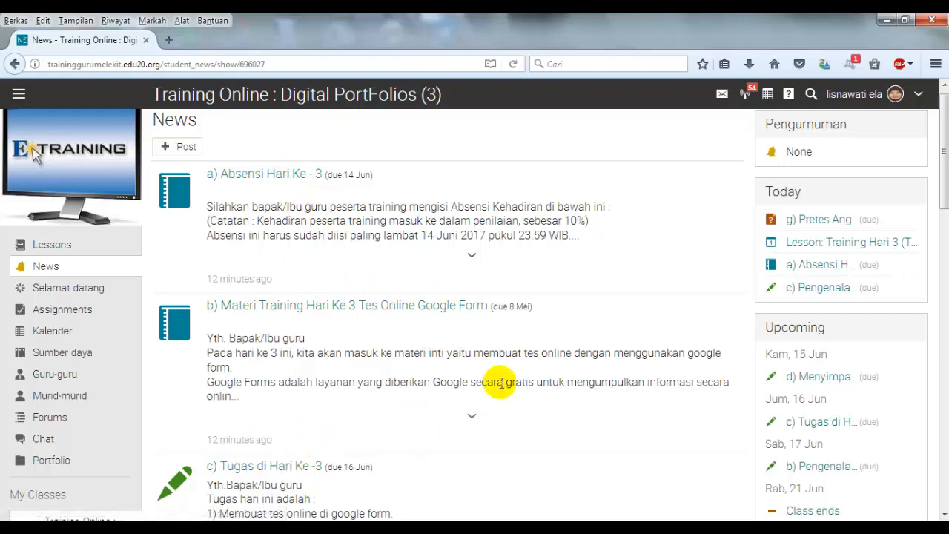
{"action": "mouse_move", "coordinate": [944, 165]}
{"action": "left_mouse_down"}
{"action": "mouse_move", "coordinate": [943, 180]}
{"action": "mouse_move", "coordinate": [941, 152]}
{"action": "left_mouse_up"}
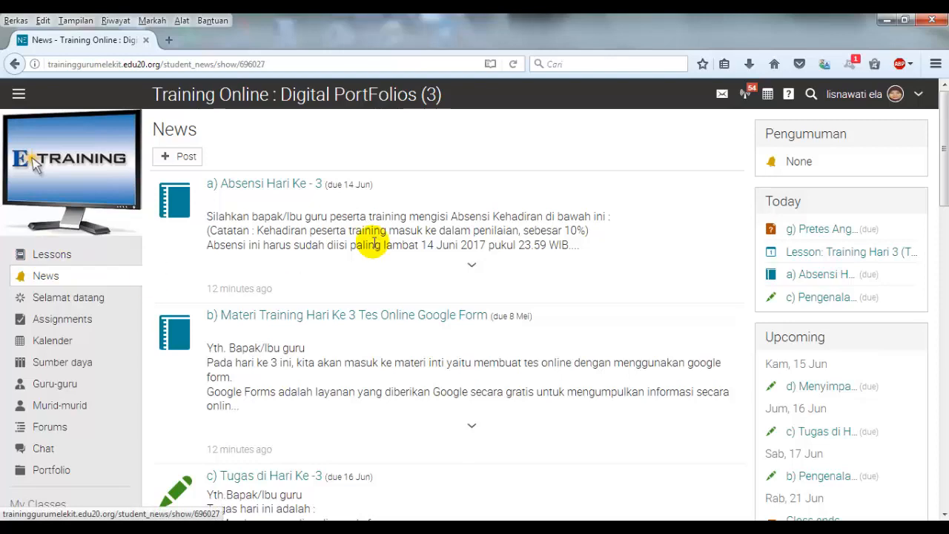
Open the class's Assignments page and examine the due dates, submission status, scores and grades of all assignments.
{"action": "scroll", "coordinate": [475, 311], "scroll_direction": "down", "scroll_amount": 1}
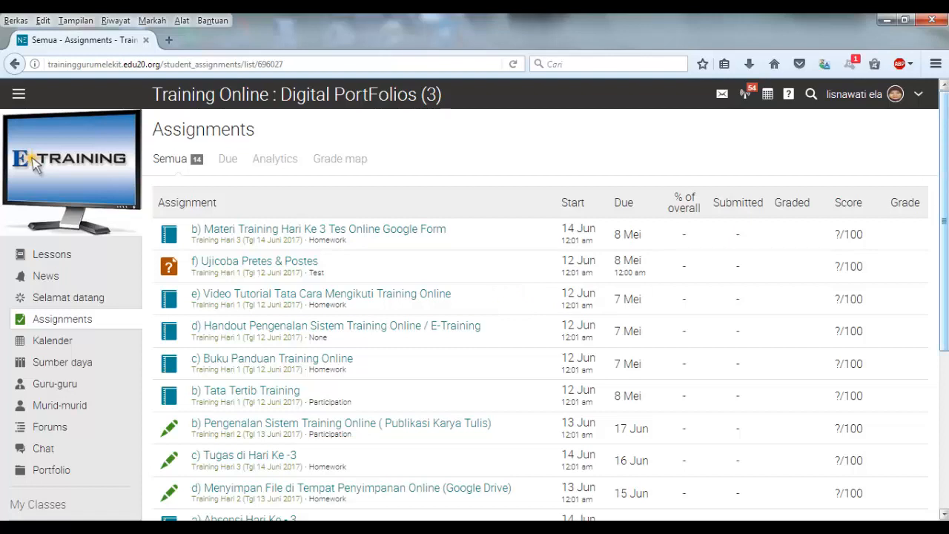
{"action": "scroll", "coordinate": [33, 164], "scroll_direction": "down", "scroll_amount": 1}
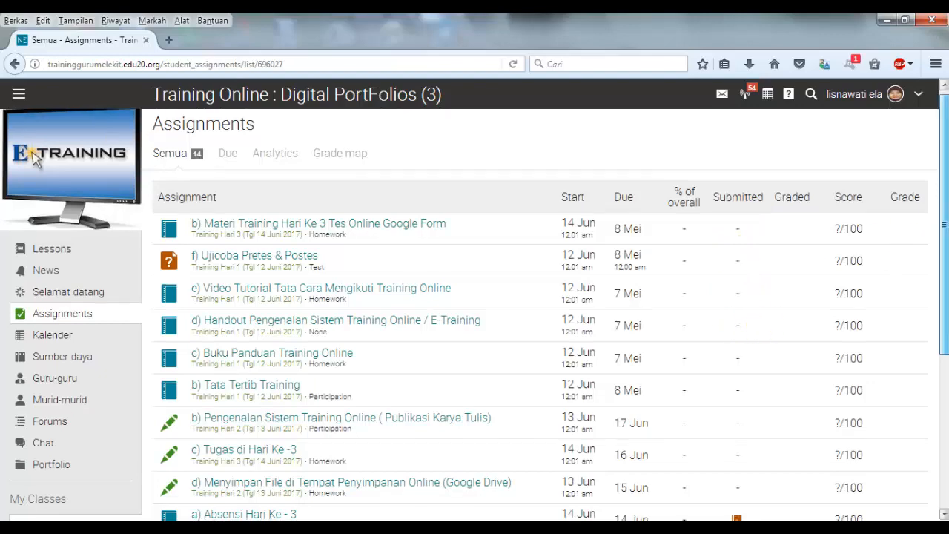
{"action": "scroll", "coordinate": [945, 249], "scroll_direction": "down", "scroll_amount": 3}
{"action": "scroll", "coordinate": [944, 249], "scroll_direction": "down", "scroll_amount": 2}
{"action": "scroll", "coordinate": [933, 249], "scroll_direction": "up", "scroll_amount": 3}
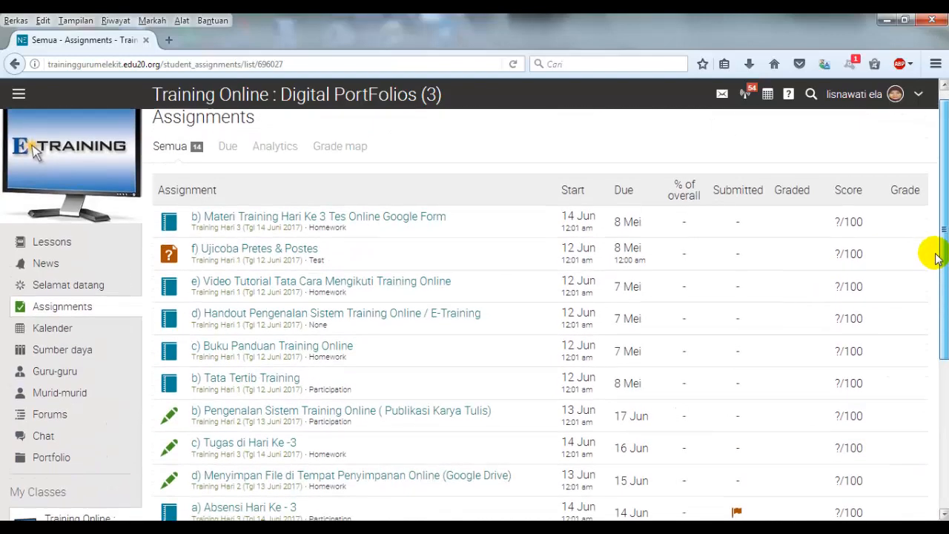
{"action": "scroll", "coordinate": [938, 274], "scroll_direction": "down", "scroll_amount": 1}
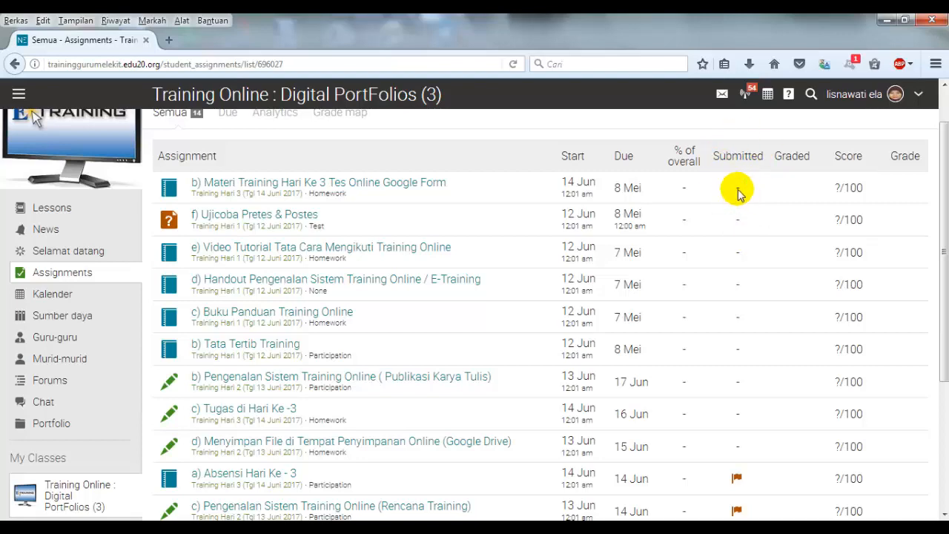
{"action": "scroll", "coordinate": [737, 191], "scroll_direction": "down", "scroll_amount": 3}
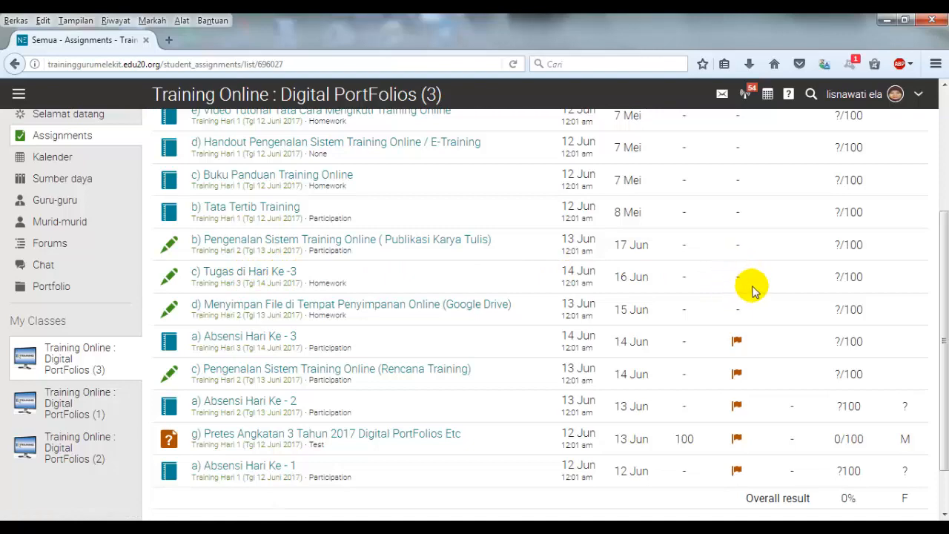
{"action": "scroll", "coordinate": [943, 213], "scroll_direction": "up", "scroll_amount": 3}
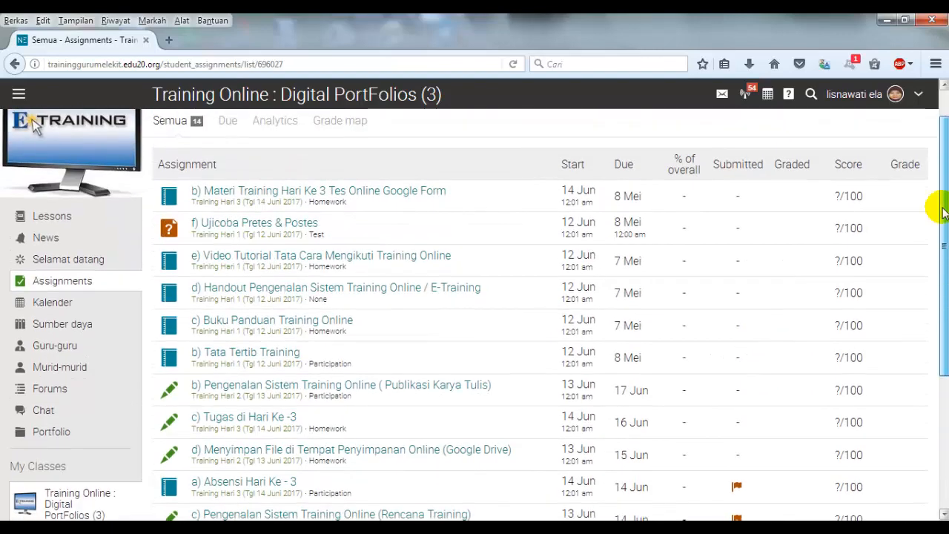
{"action": "scroll", "coordinate": [943, 213], "scroll_direction": "down", "scroll_amount": 2}
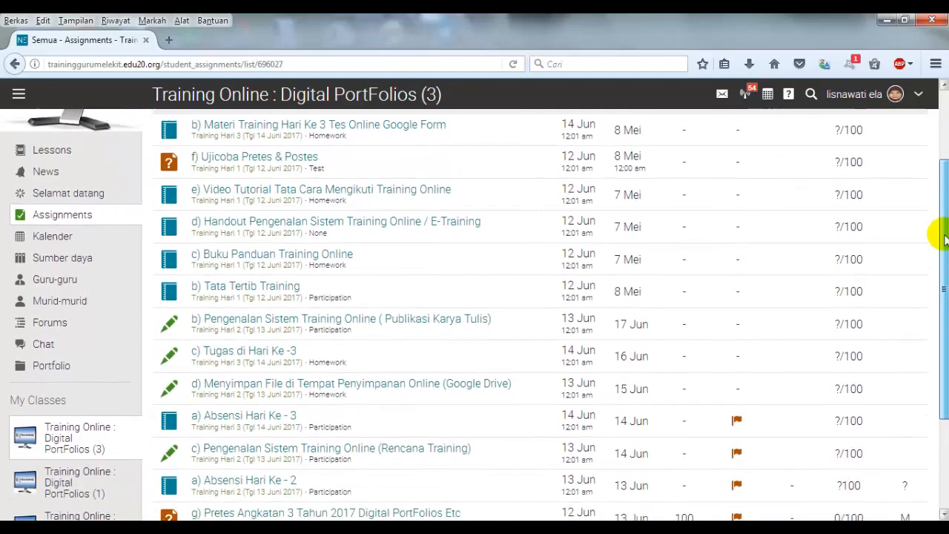
Review the submission flags, scores and overall result in the class's Assignments list.
{"action": "scroll", "coordinate": [938, 233], "scroll_direction": "up", "scroll_amount": 1}
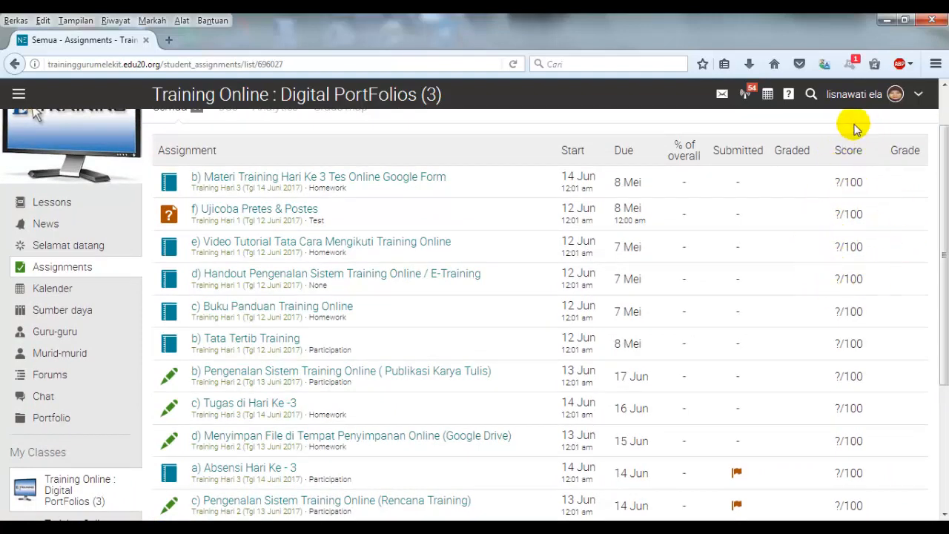
{"action": "scroll", "coordinate": [35, 111], "scroll_direction": "down", "scroll_amount": 4}
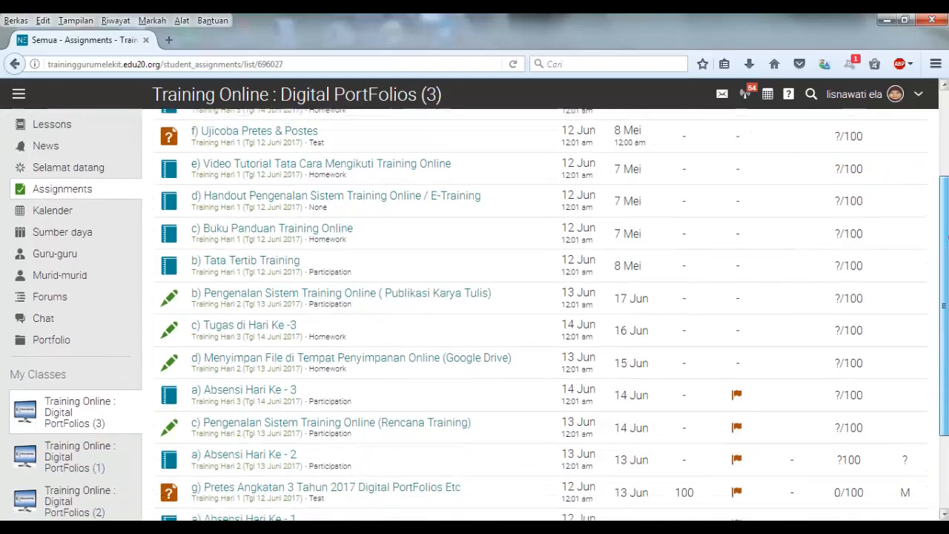
{"action": "left_click_drag", "start_coordinate": [945, 284], "coordinate": [946, 311]}
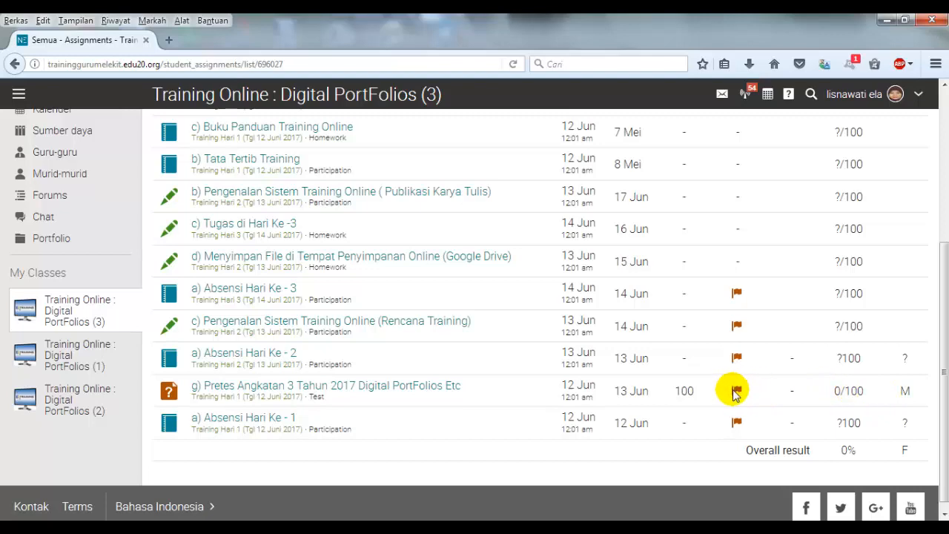
{"action": "left_click_drag", "start_coordinate": [944, 351], "coordinate": [944, 273]}
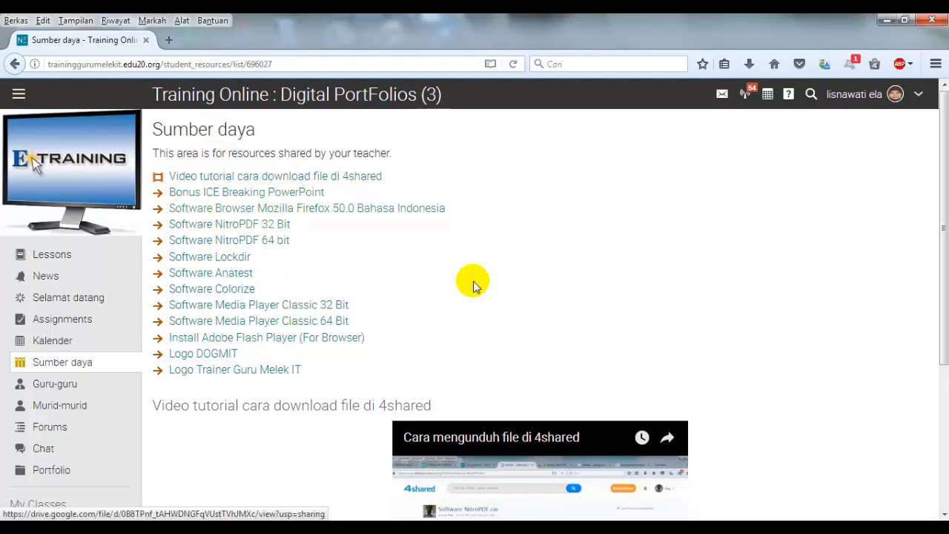
Bring up the download prompt for the shared Software Browser Mozilla Firefox 50.0 resource, cancel it and return to Sumber daya.
{"action": "mouse_move", "coordinate": [940, 200]}
{"action": "left_mouse_down"}
{"action": "mouse_move", "coordinate": [940, 255]}
{"action": "mouse_move", "coordinate": [938, 200]}
{"action": "left_mouse_up"}
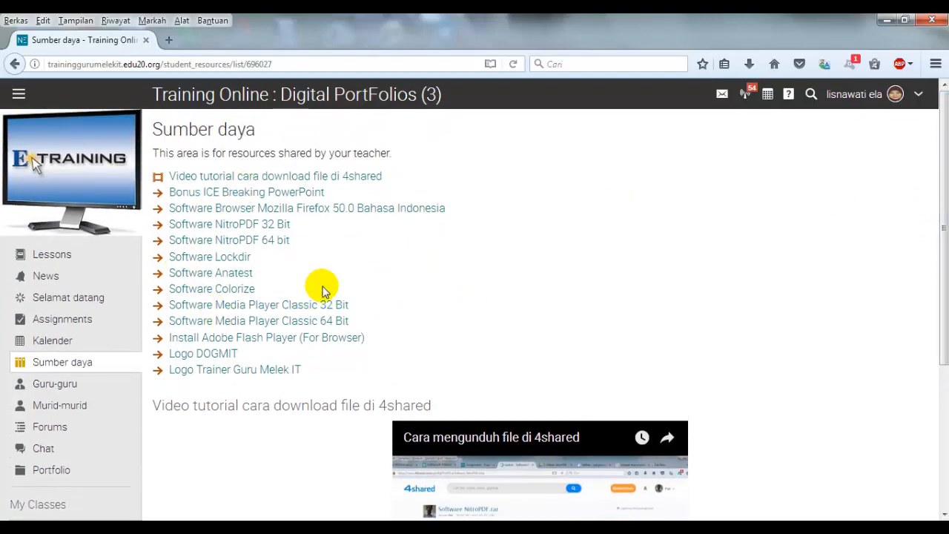
{"action": "left_click", "coordinate": [336, 214]}
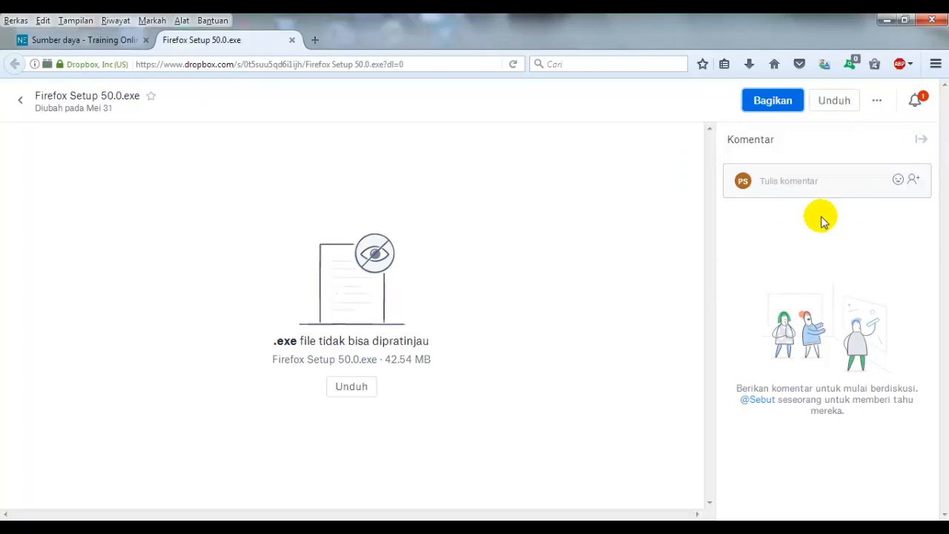
{"action": "left_click", "coordinate": [352, 387]}
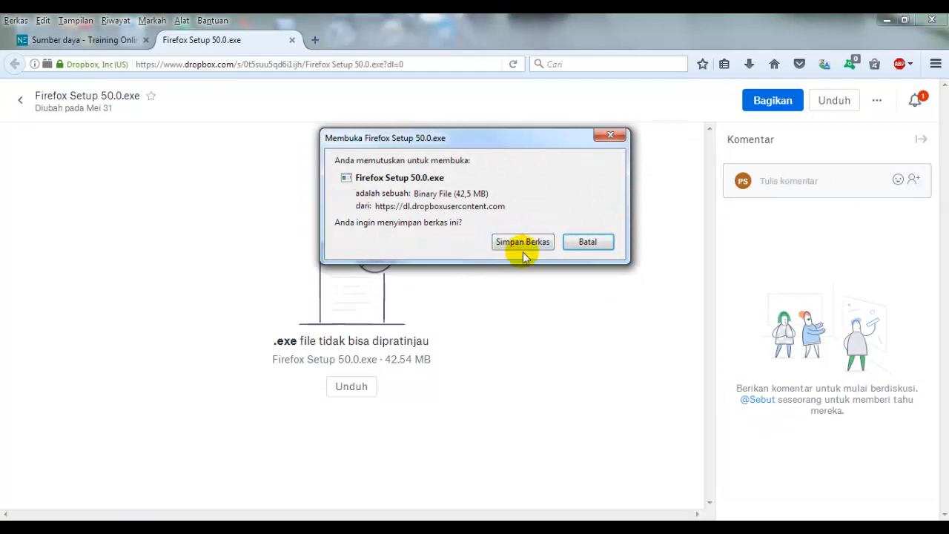
{"action": "left_click", "coordinate": [609, 136]}
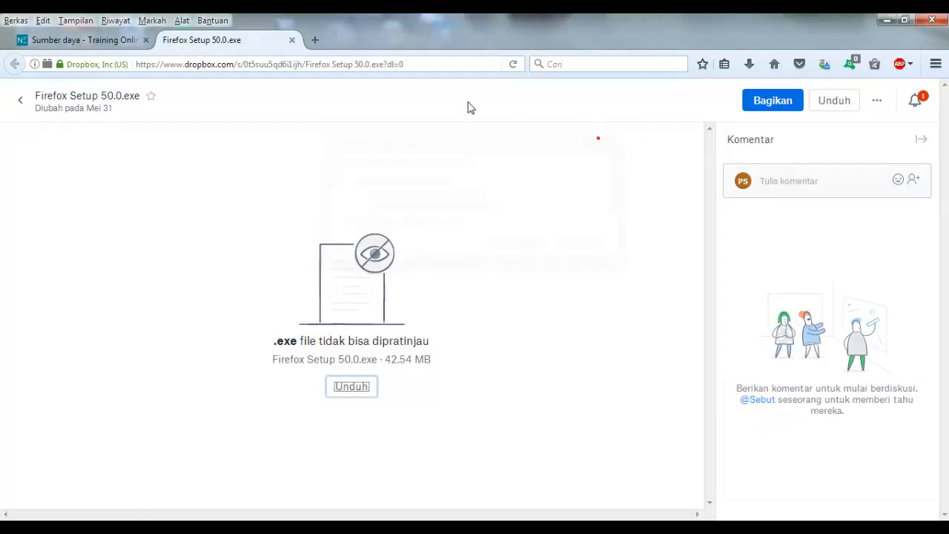
{"action": "left_click", "coordinate": [292, 41]}
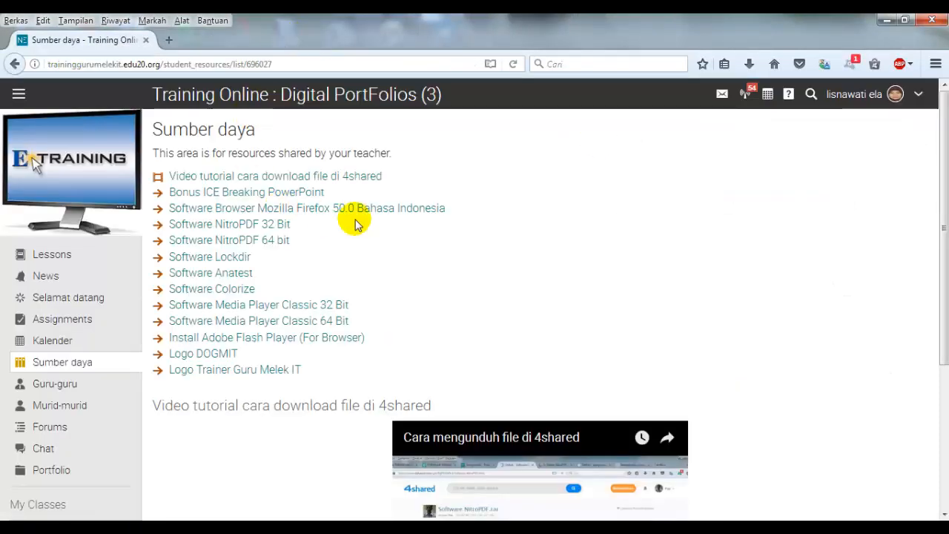
Bring up the download prompt for the shared Software Anatest resource, cancel it and return to Sumber daya.
{"action": "left_click", "coordinate": [222, 278]}
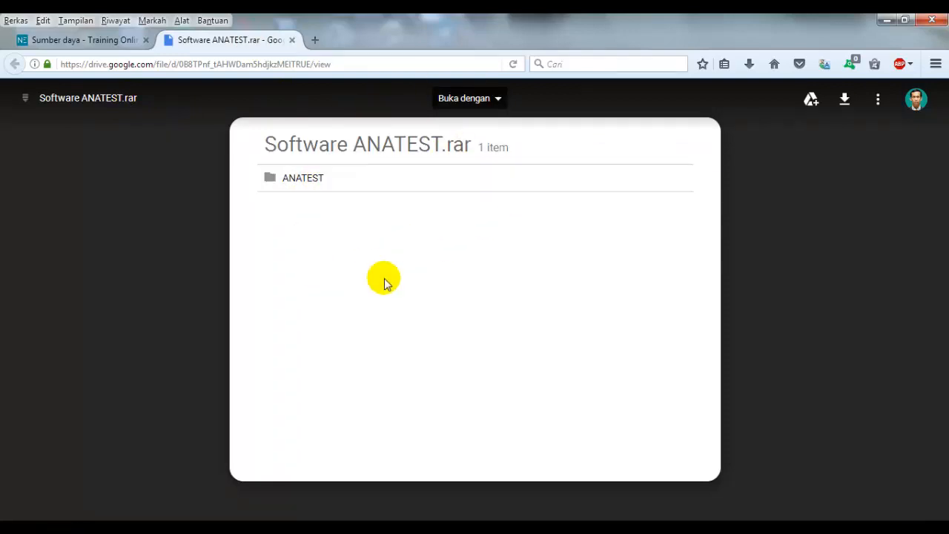
{"action": "left_click", "coordinate": [846, 100]}
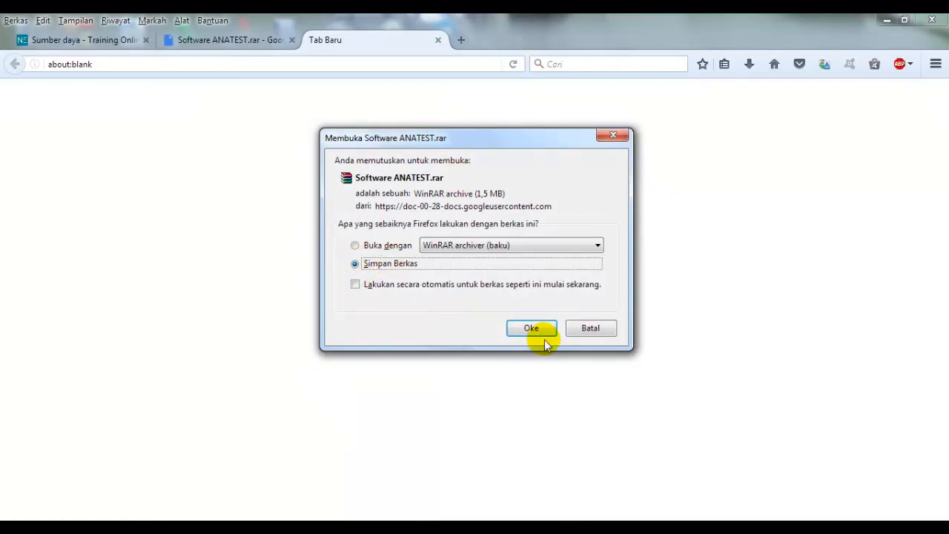
{"action": "left_click", "coordinate": [613, 136]}
{"action": "left_click", "coordinate": [438, 41]}
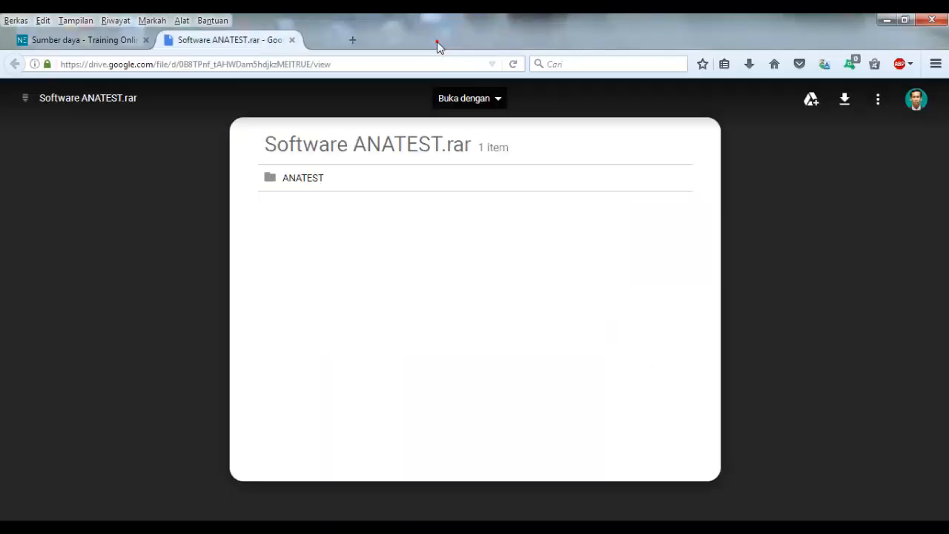
{"action": "left_click", "coordinate": [292, 40]}
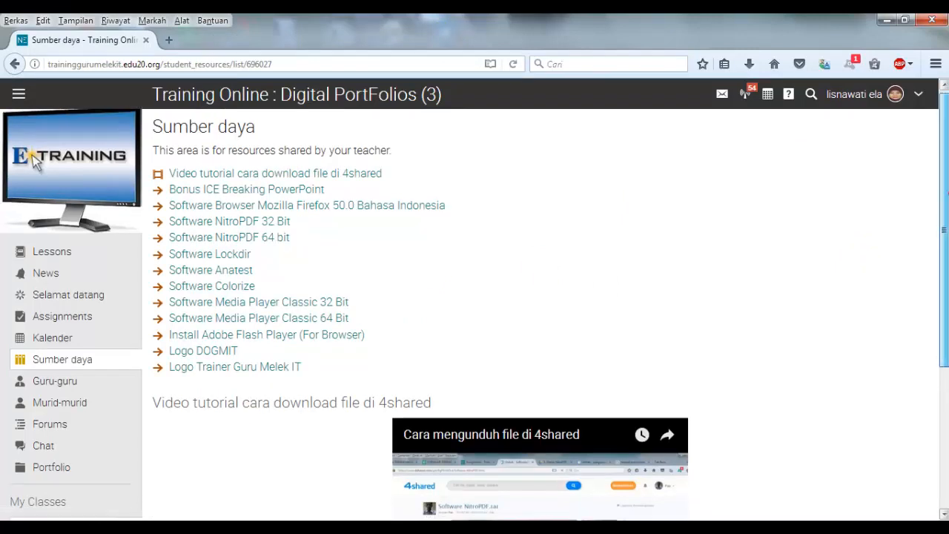
Open the class's Murid-murid page and look through the participants and their online status.
{"action": "scroll", "coordinate": [148, 245], "scroll_direction": "down", "scroll_amount": 2}
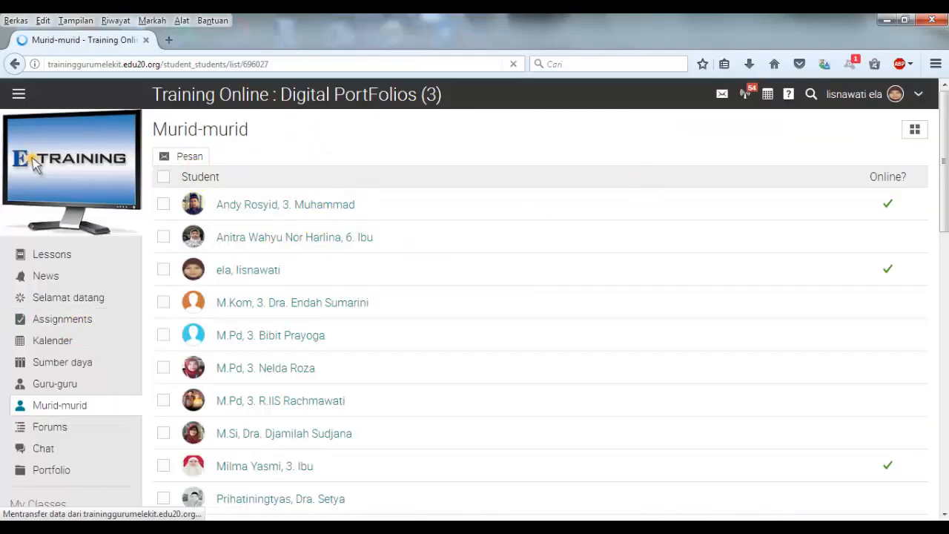
{"action": "scroll", "coordinate": [34, 164], "scroll_direction": "down", "scroll_amount": 15}
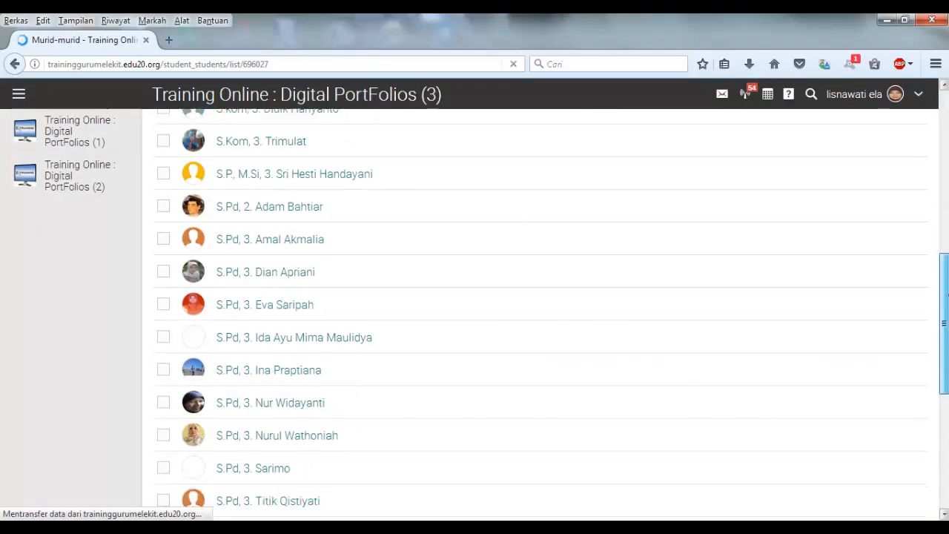
{"action": "scroll", "coordinate": [944, 296], "scroll_direction": "up", "scroll_amount": 10}
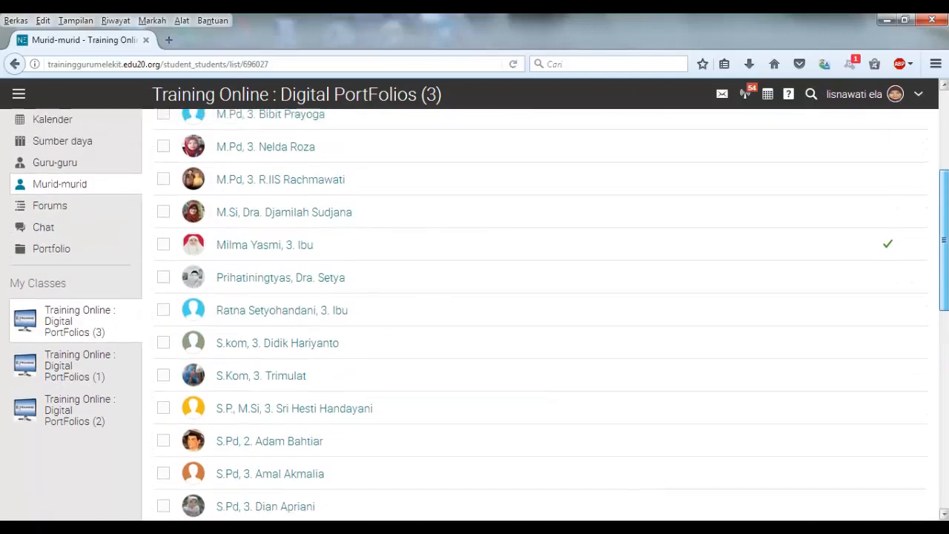
{"action": "scroll", "coordinate": [33, 163], "scroll_direction": "up", "scroll_amount": 5}
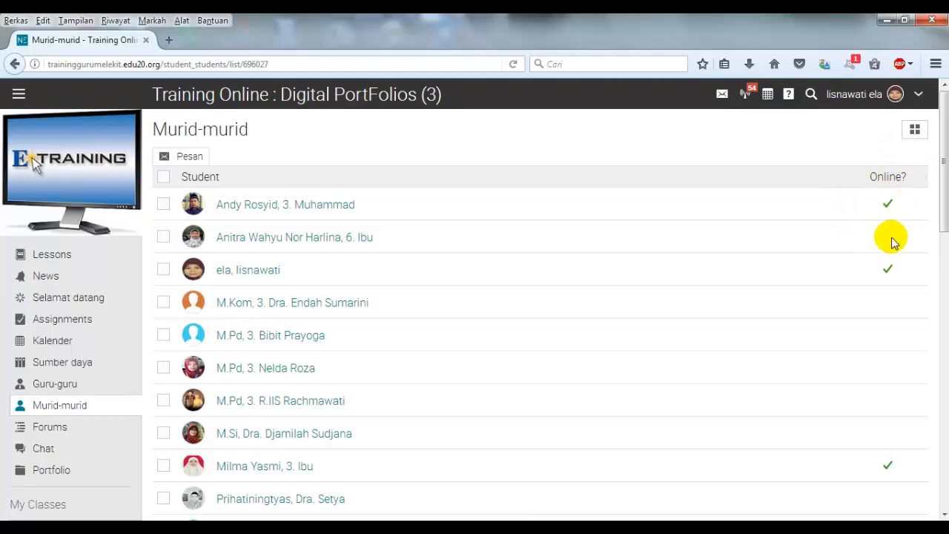
{"action": "scroll", "coordinate": [941, 196], "scroll_direction": "down", "scroll_amount": 3}
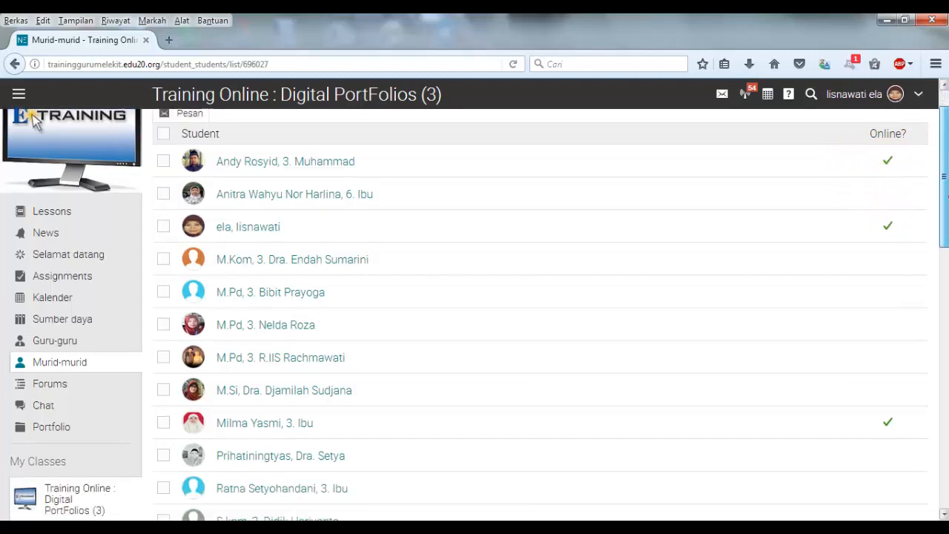
{"action": "mouse_move", "coordinate": [943, 206]}
{"action": "left_mouse_down"}
{"action": "mouse_move", "coordinate": [943, 198]}
{"action": "mouse_move", "coordinate": [944, 208]}
{"action": "left_mouse_up"}
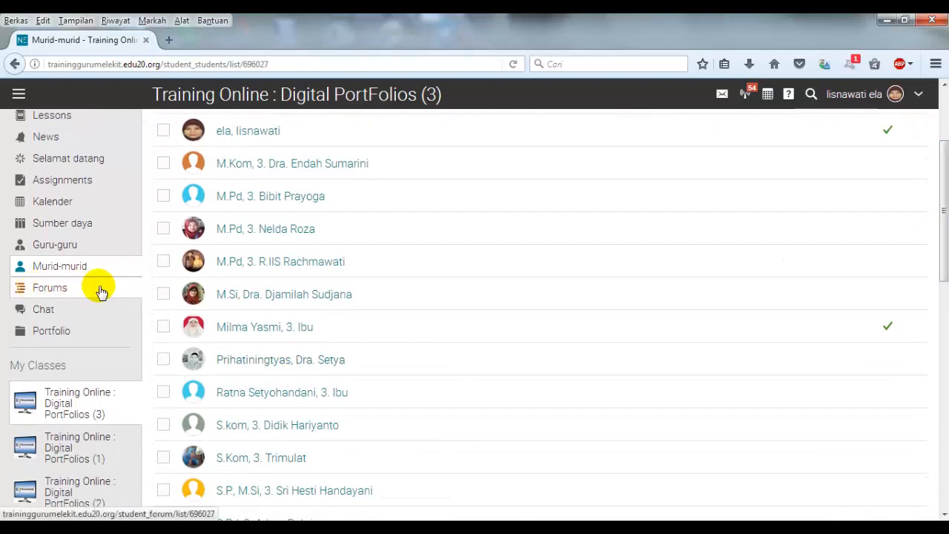
Open the class's Forums page and look through the forum topics with their discussion, unread and updated columns.
{"action": "left_click", "coordinate": [58, 289]}
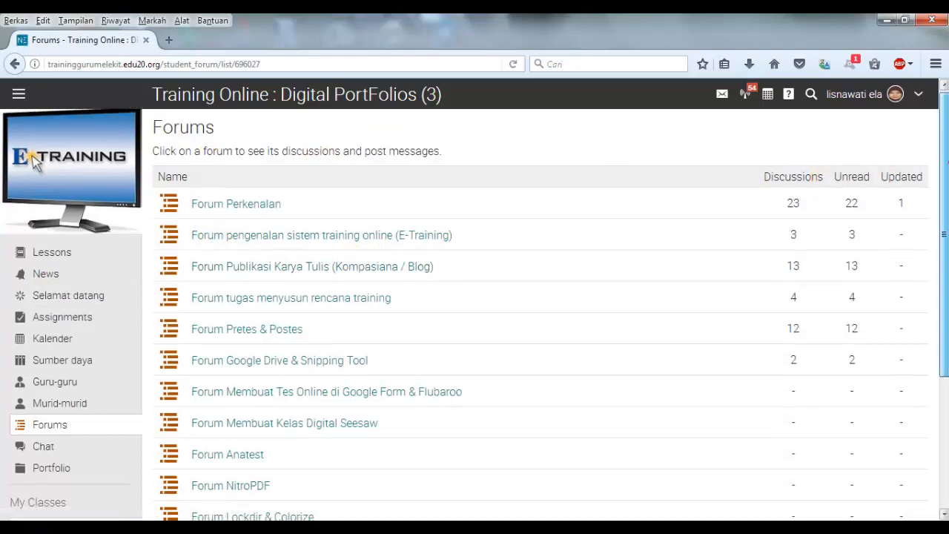
{"action": "scroll", "coordinate": [931, 165], "scroll_direction": "down", "scroll_amount": 3}
{"action": "scroll", "coordinate": [927, 137], "scroll_direction": "up", "scroll_amount": 3}
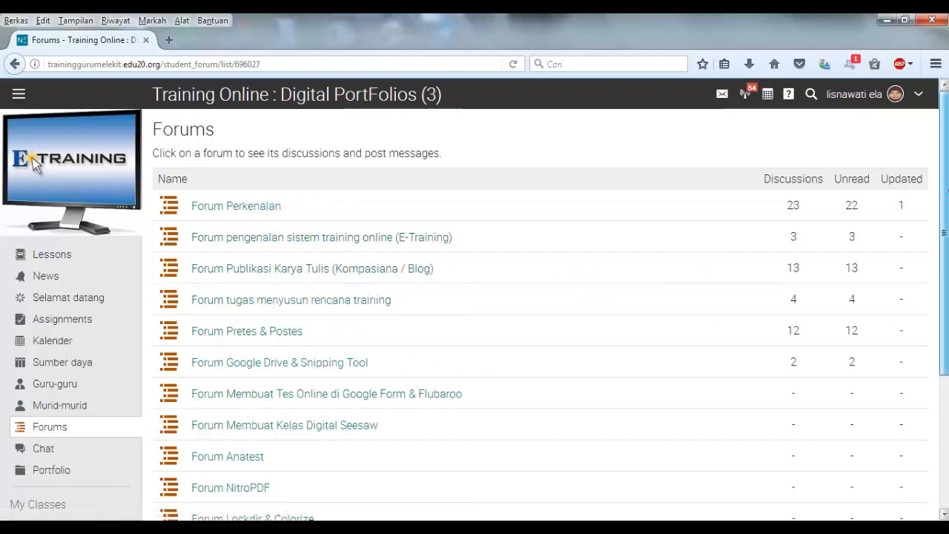
{"action": "scroll", "coordinate": [940, 202], "scroll_direction": "down", "scroll_amount": 3}
{"action": "scroll", "coordinate": [940, 202], "scroll_direction": "up", "scroll_amount": 3}
{"action": "mouse_move", "coordinate": [940, 201]}
{"action": "left_mouse_down"}
{"action": "mouse_move", "coordinate": [940, 191]}
{"action": "mouse_move", "coordinate": [943, 211]}
{"action": "mouse_move", "coordinate": [936, 191]}
{"action": "left_mouse_up"}
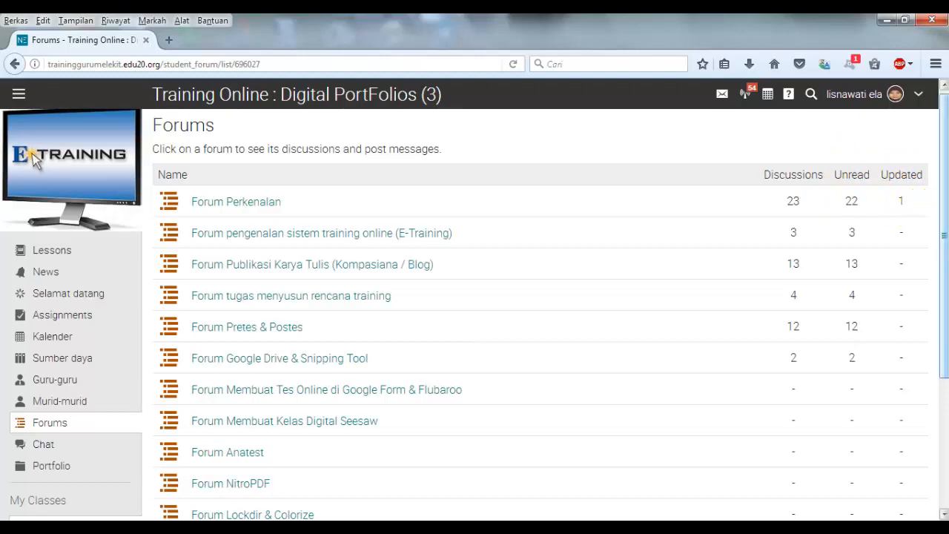
{"action": "mouse_move", "coordinate": [942, 170]}
{"action": "left_mouse_down"}
{"action": "mouse_move", "coordinate": [942, 238]}
{"action": "mouse_move", "coordinate": [934, 161]}
{"action": "mouse_move", "coordinate": [944, 164]}
{"action": "left_mouse_up"}
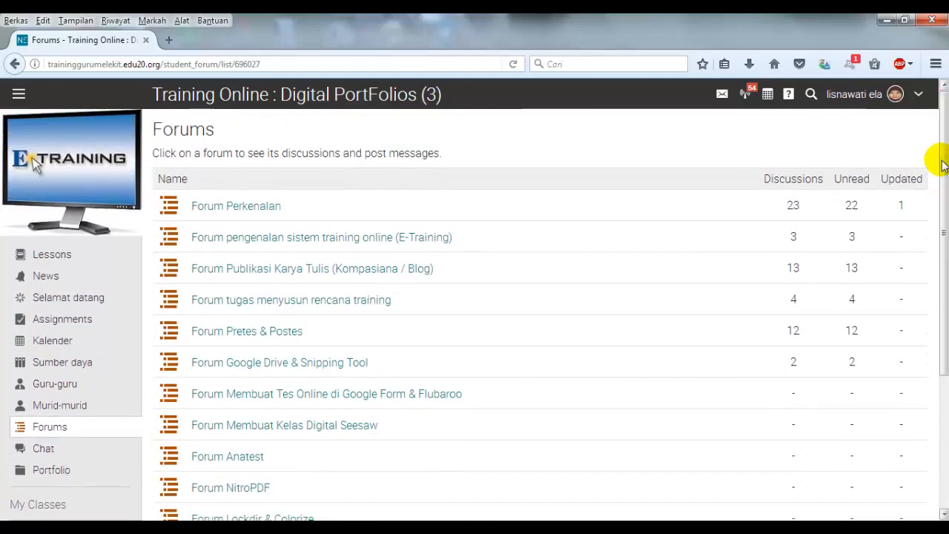
Open Forum Perkenalan and look through its introduction text and the participants' discussions.
{"action": "left_click", "coordinate": [239, 211]}
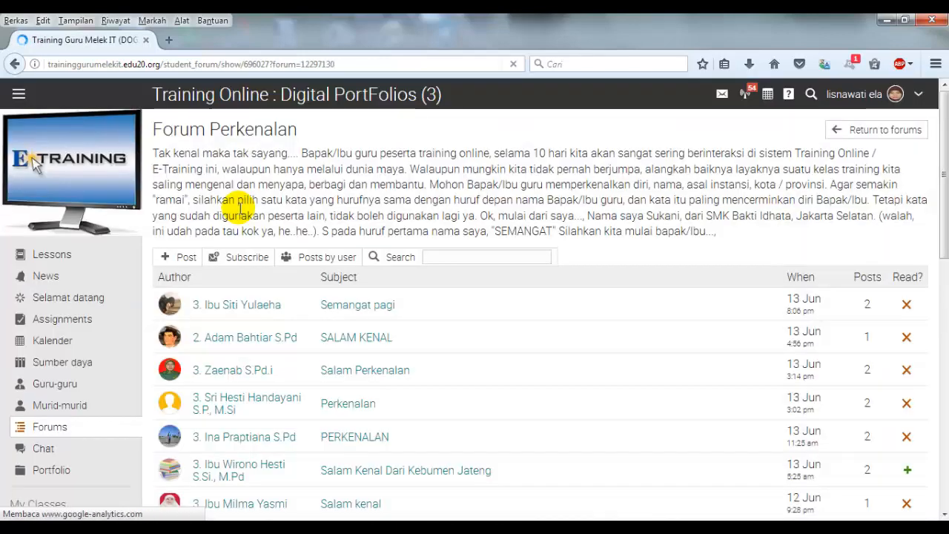
{"action": "scroll", "coordinate": [35, 165], "scroll_direction": "down", "scroll_amount": 5}
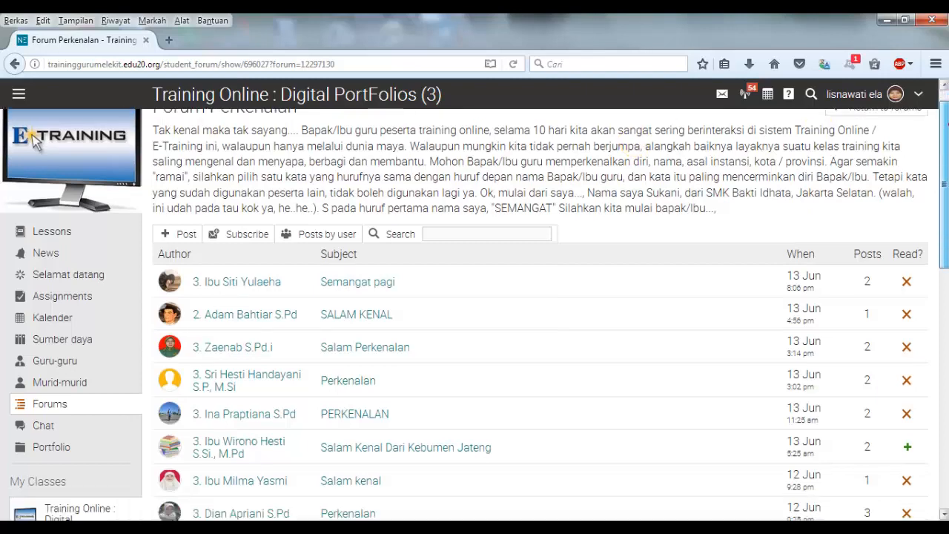
{"action": "scroll", "coordinate": [474, 311], "scroll_direction": "down", "scroll_amount": 6}
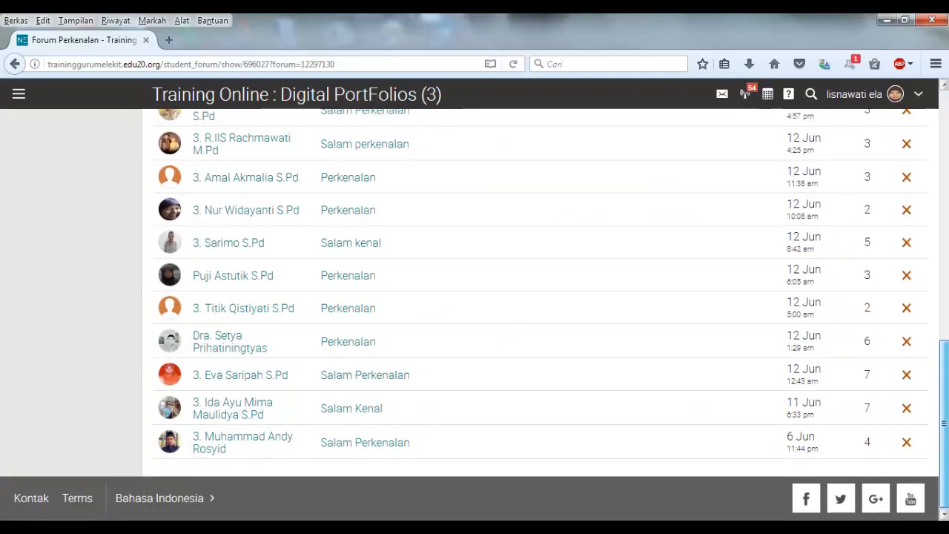
{"action": "scroll", "coordinate": [938, 250], "scroll_direction": "up", "scroll_amount": 5}
{"action": "scroll", "coordinate": [541, 314], "scroll_direction": "up", "scroll_amount": 1}
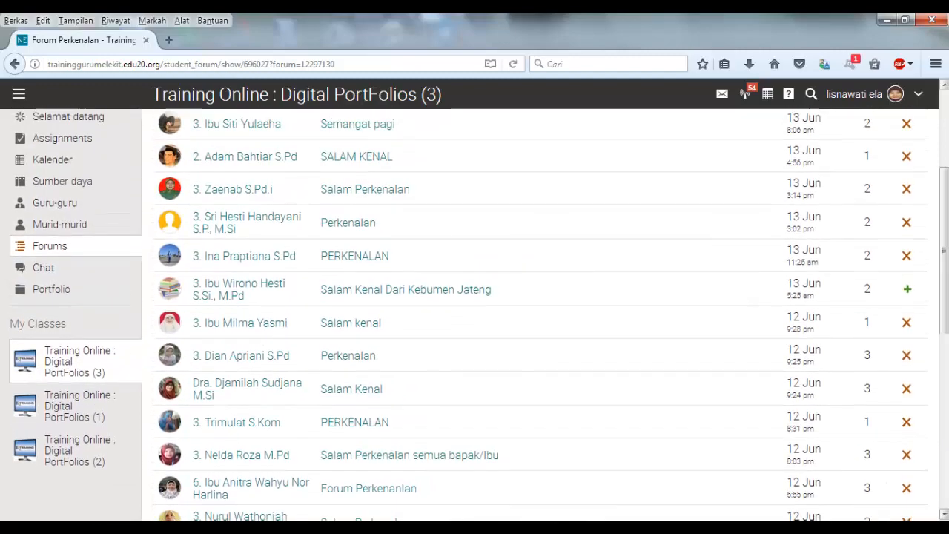
{"action": "left_click_drag", "start_coordinate": [947, 197], "coordinate": [939, 110]}
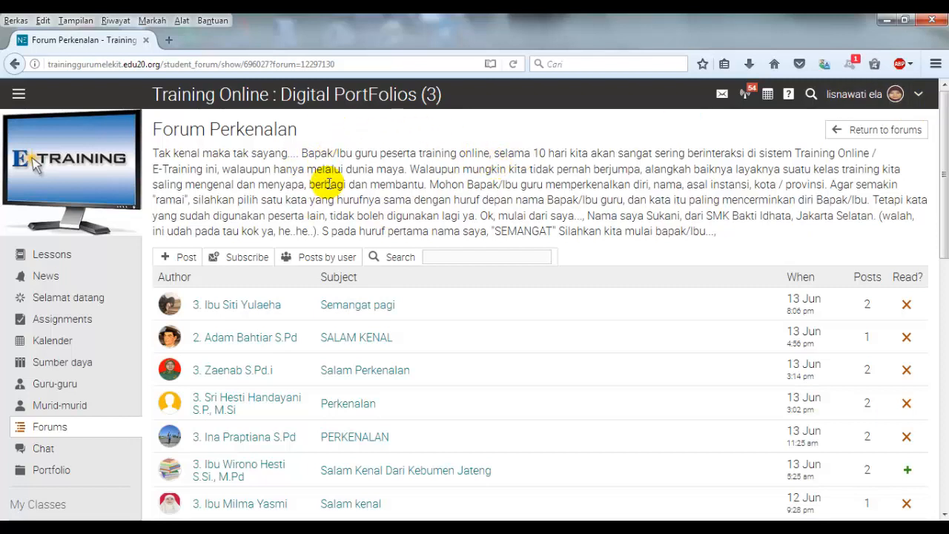
Open the new post form in Forum Perkenalan and examine its subject and message fields.
{"action": "left_click", "coordinate": [182, 263]}
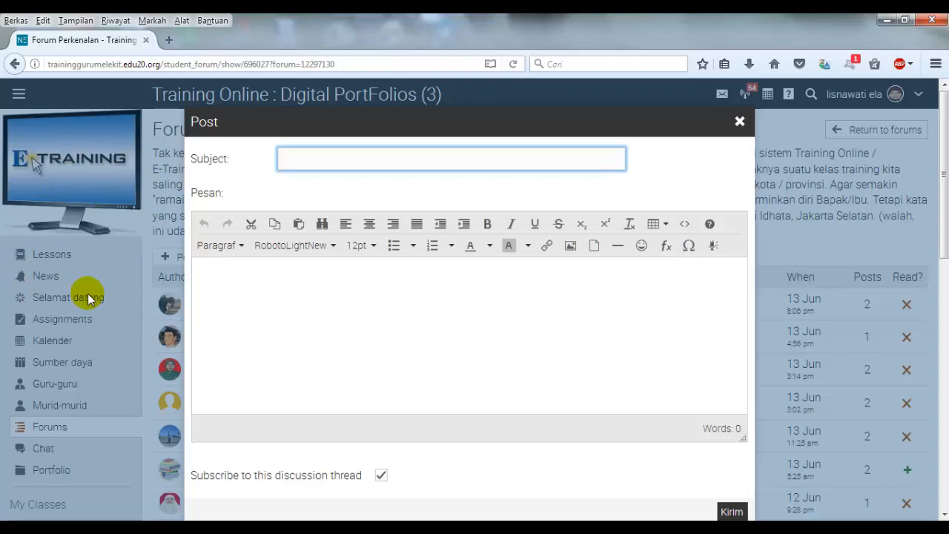
{"action": "left_click", "coordinate": [739, 120]}
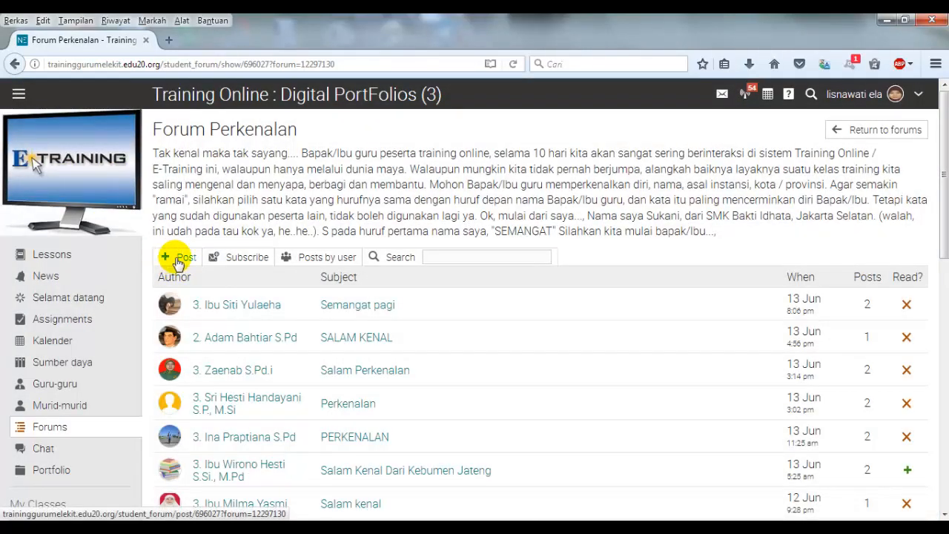
{"action": "left_click", "coordinate": [177, 259]}
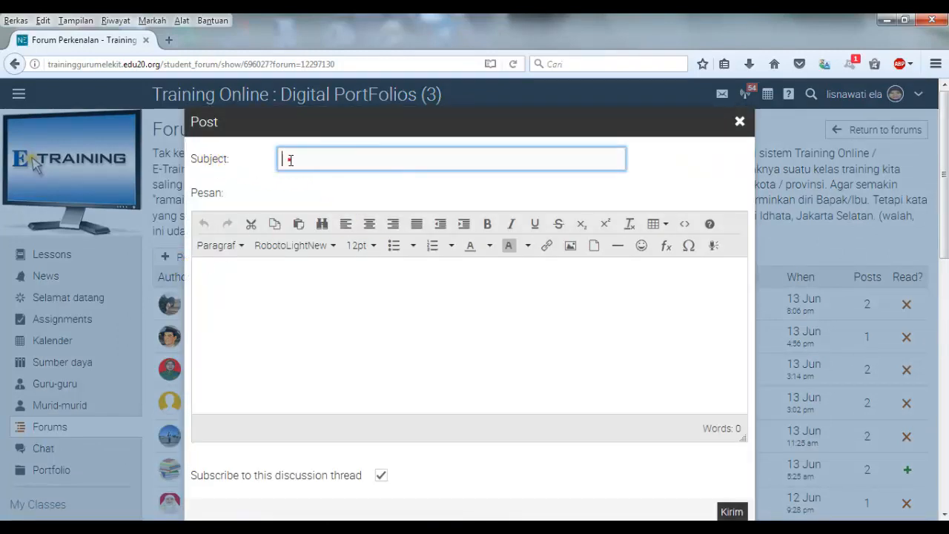
{"action": "left_click", "coordinate": [290, 159]}
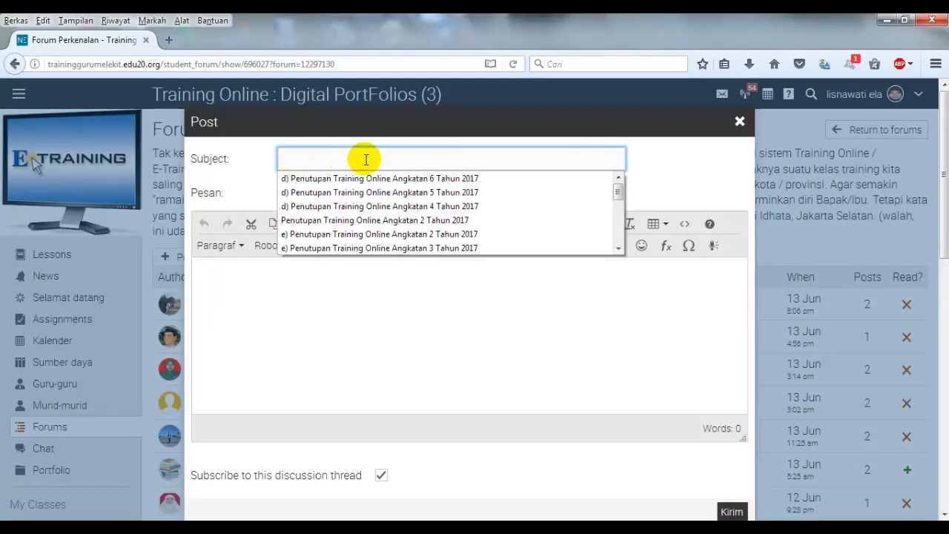
{"action": "left_click", "coordinate": [290, 324]}
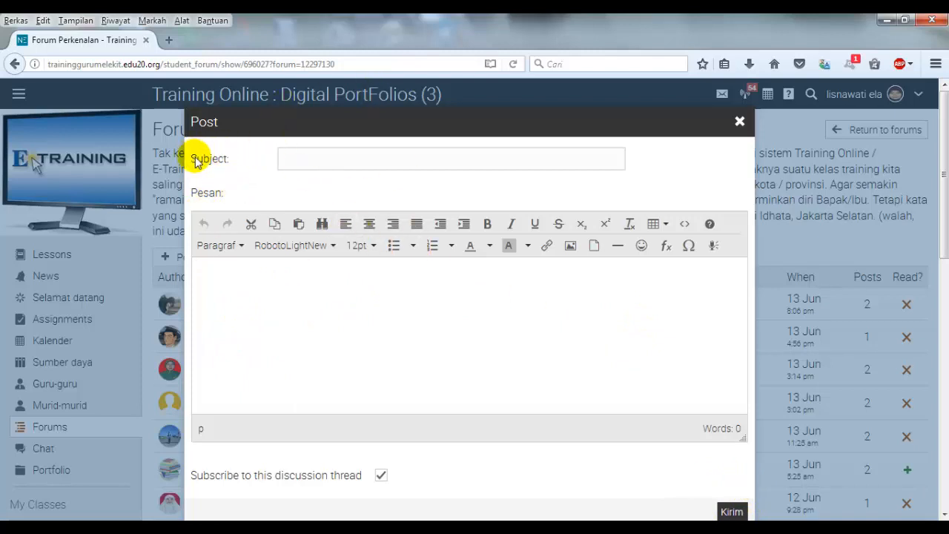
{"action": "left_click", "coordinate": [304, 161]}
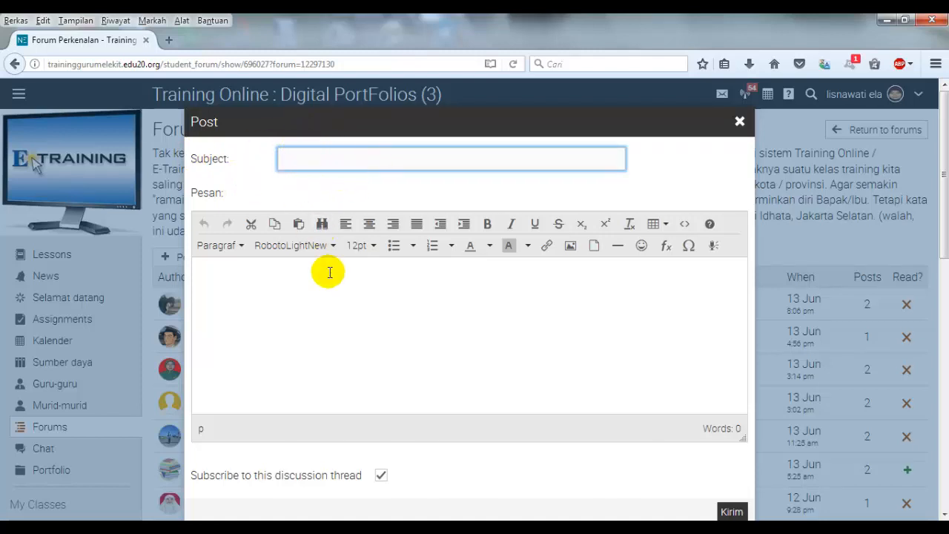
{"action": "left_click", "coordinate": [288, 272]}
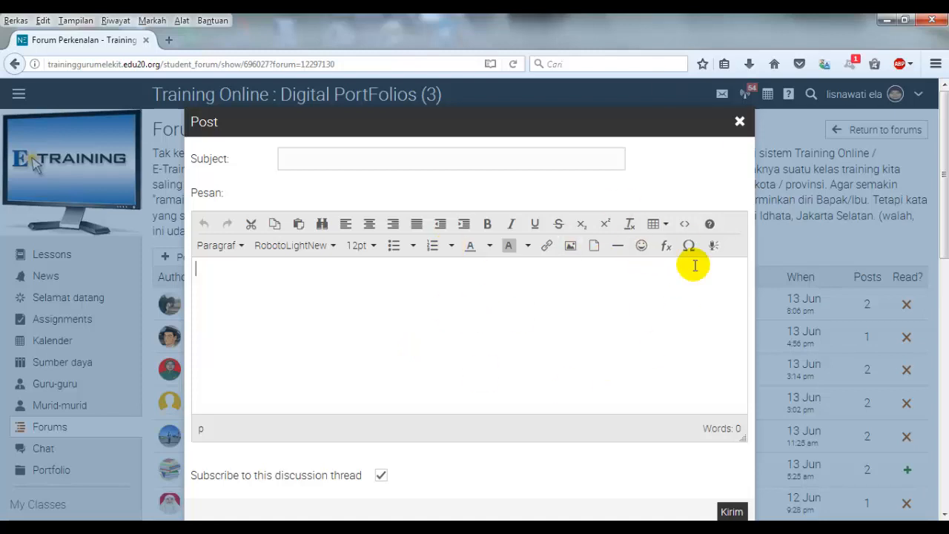
Check the new post's subject and message fields, close the form without posting, and look through the Forum Perkenalan discussions.
{"action": "left_click", "coordinate": [303, 157]}
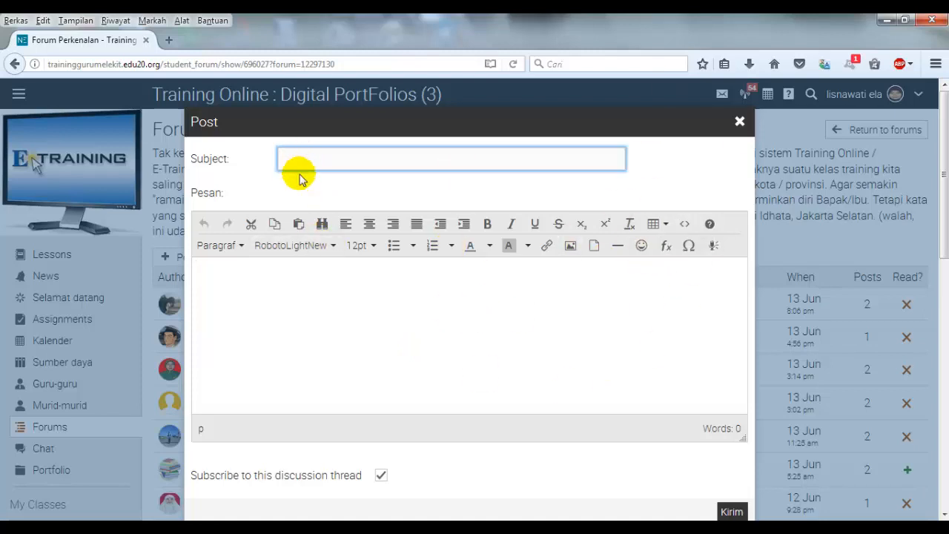
{"action": "left_click", "coordinate": [351, 345]}
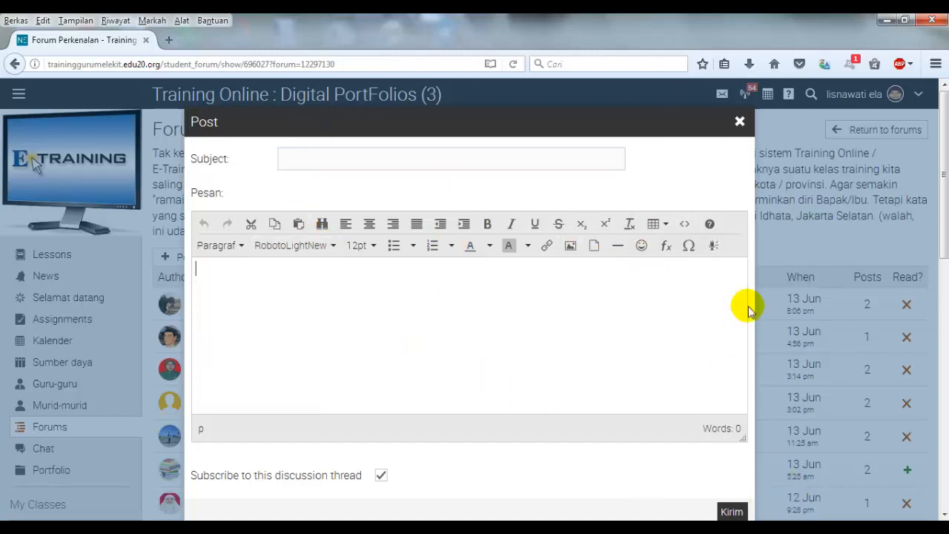
{"action": "left_click", "coordinate": [739, 122]}
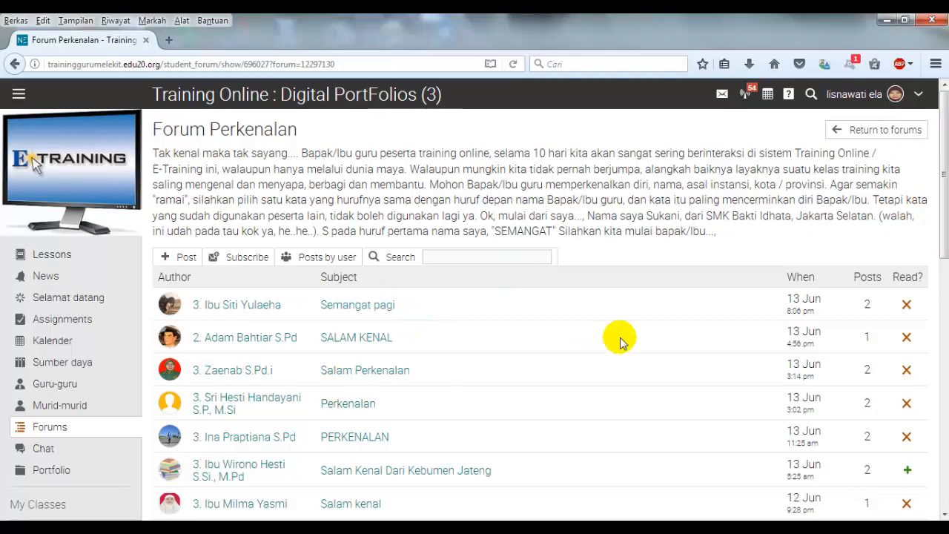
{"action": "scroll", "coordinate": [944, 223], "scroll_direction": "down", "scroll_amount": 3}
{"action": "scroll", "coordinate": [943, 219], "scroll_direction": "up", "scroll_amount": 3}
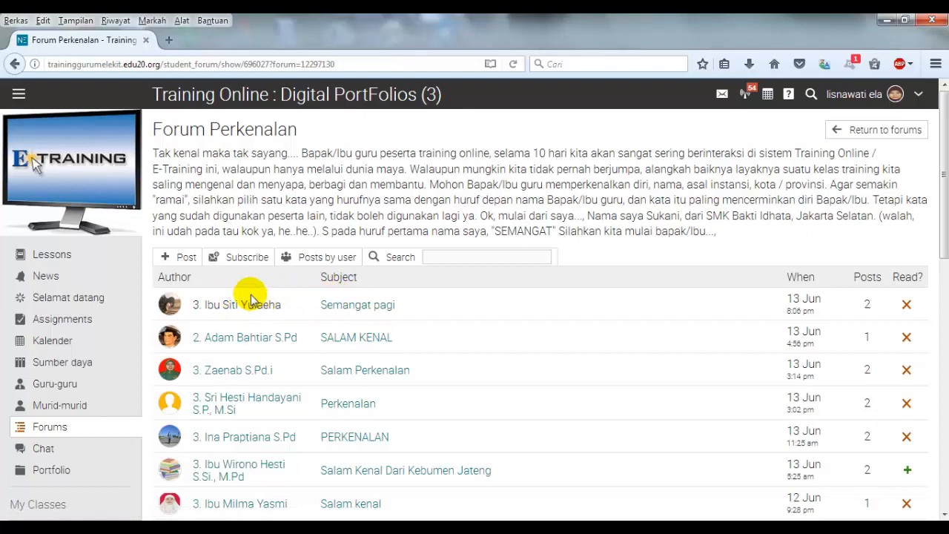
Open the reply form of the Semangat pagi discussion, try its thread subscription option, and return to the class's forum list without sending.
{"action": "left_click", "coordinate": [343, 309]}
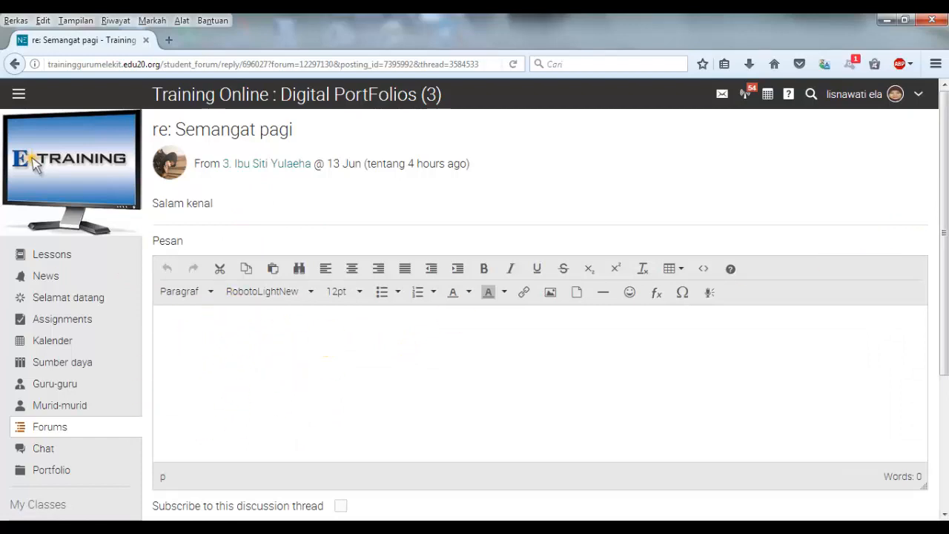
{"action": "scroll", "coordinate": [406, 355], "scroll_direction": "down", "scroll_amount": 1}
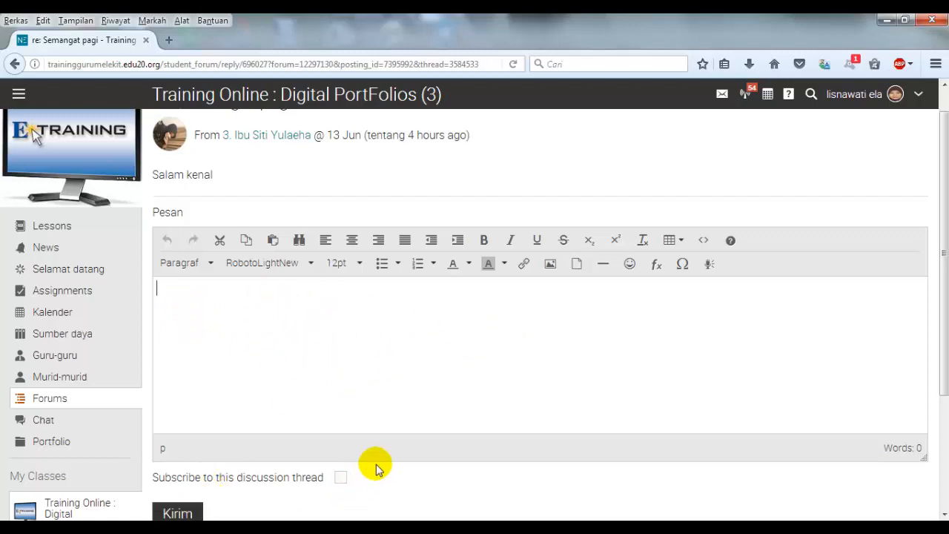
{"action": "left_click", "coordinate": [341, 475]}
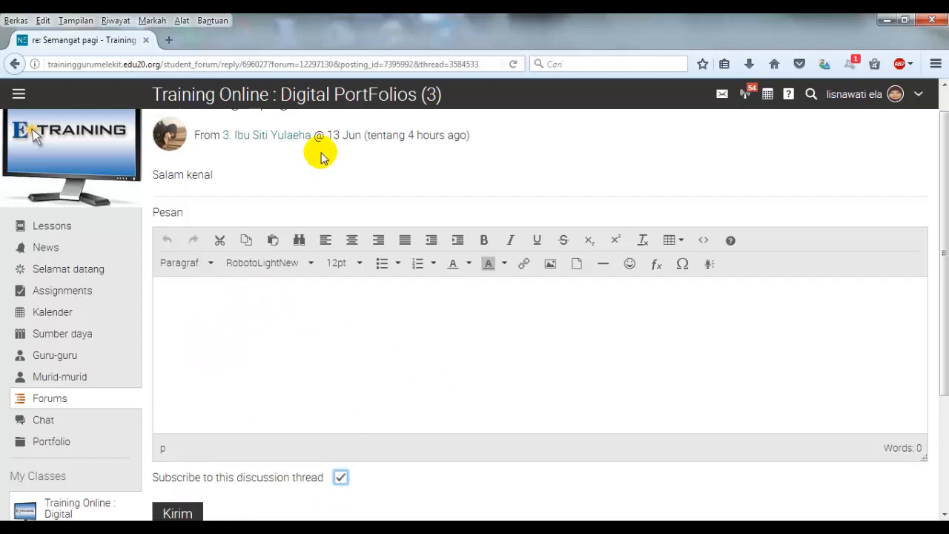
{"action": "scroll", "coordinate": [943, 252], "scroll_direction": "down", "scroll_amount": 2}
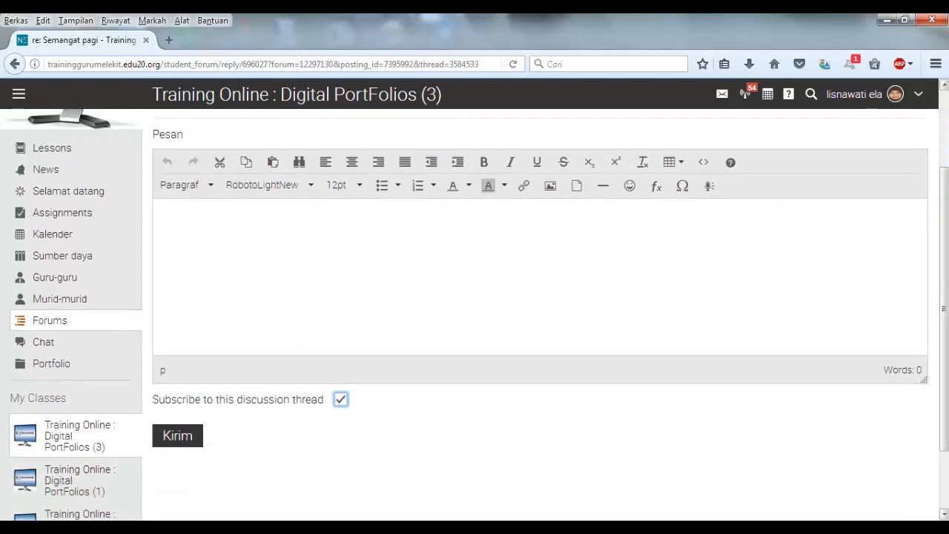
{"action": "left_click", "coordinate": [557, 229]}
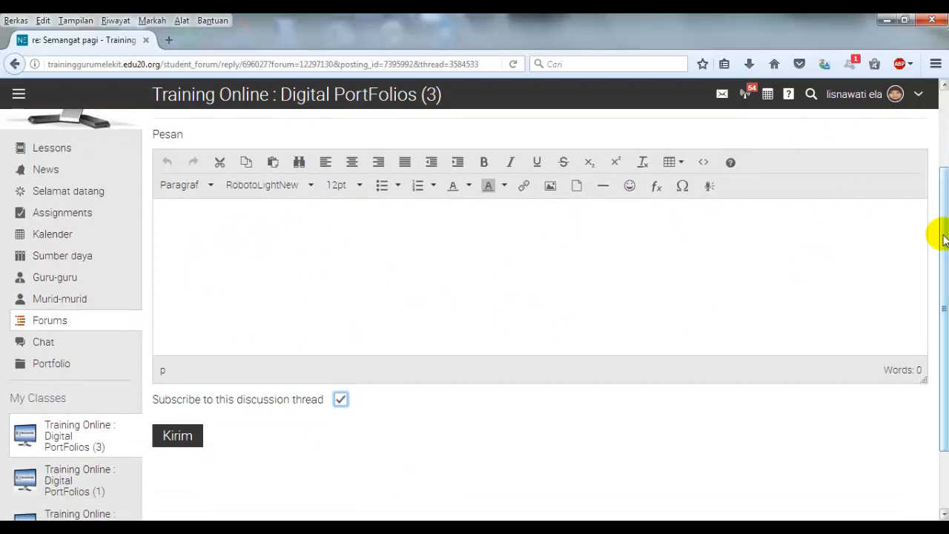
{"action": "left_click_drag", "start_coordinate": [946, 249], "coordinate": [947, 209]}
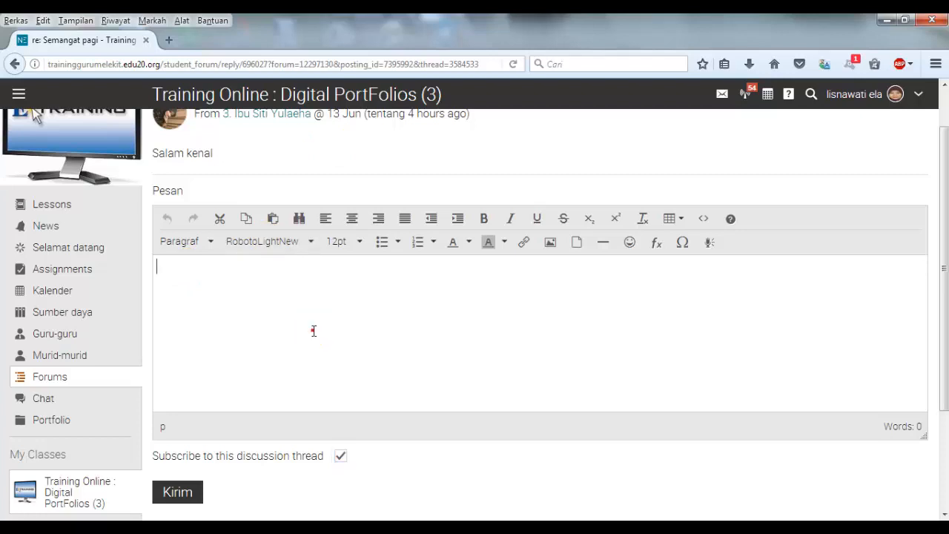
{"action": "left_click", "coordinate": [68, 377]}
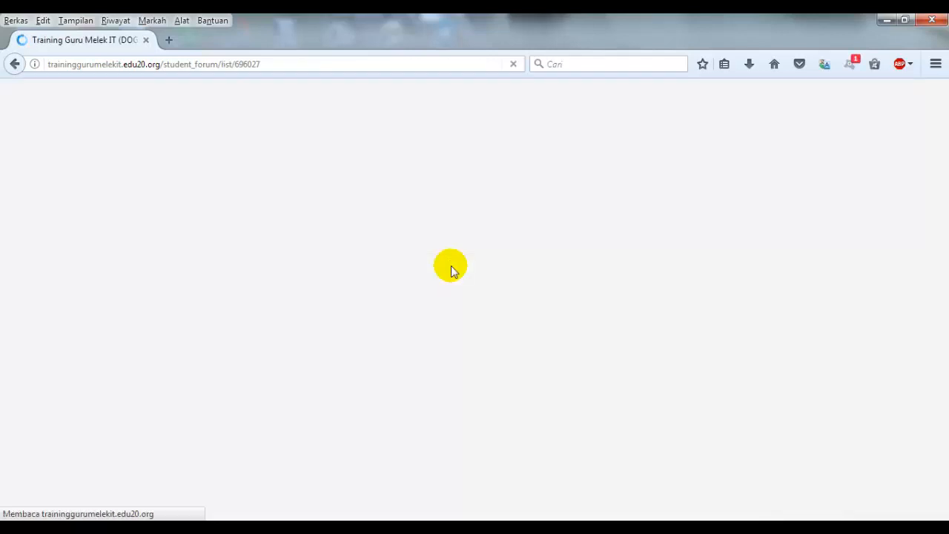
{"action": "scroll", "coordinate": [39, 371], "scroll_direction": "down", "scroll_amount": 2}
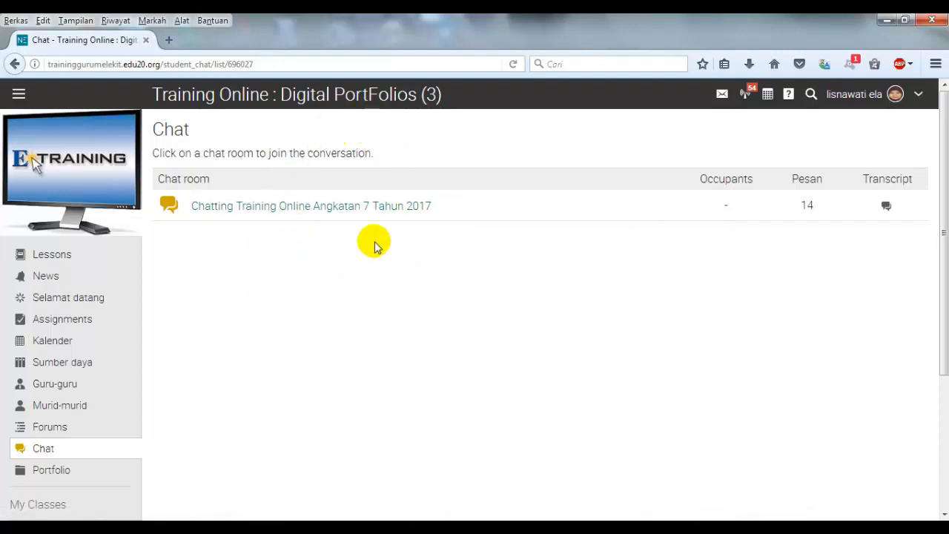
Join the chat room Chatting Training Online Angkatan 7 Tahun 2017 and send the messages "Halo..." and "apa kabar semuanya?".
{"action": "left_click", "coordinate": [315, 213]}
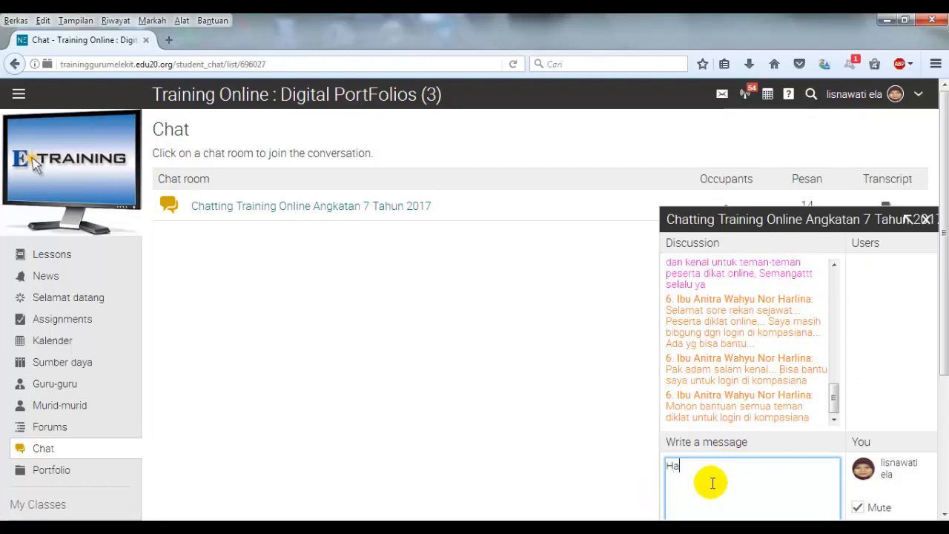
{"action": "type", "text": "lo"}
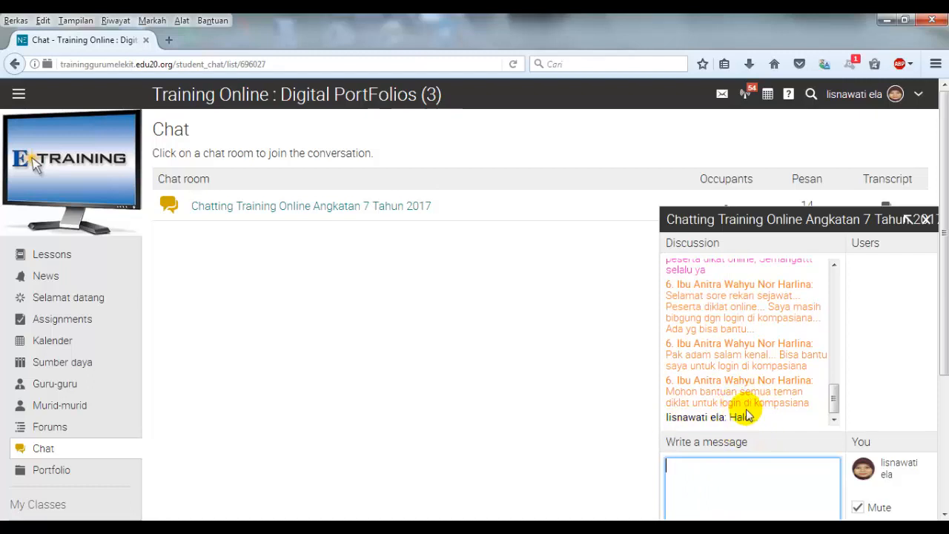
{"action": "type", "text": "a"}
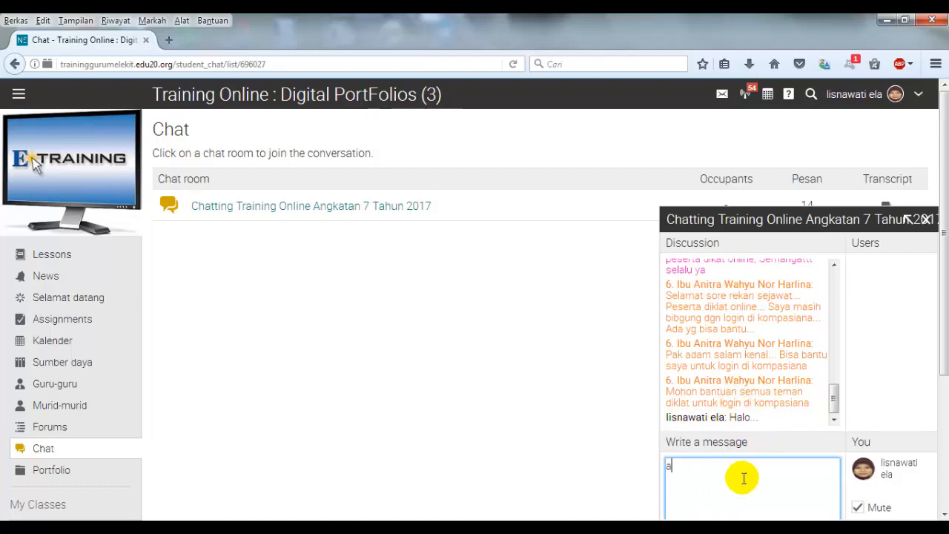
{"action": "type", "text": "pa kabar semuanya?"}
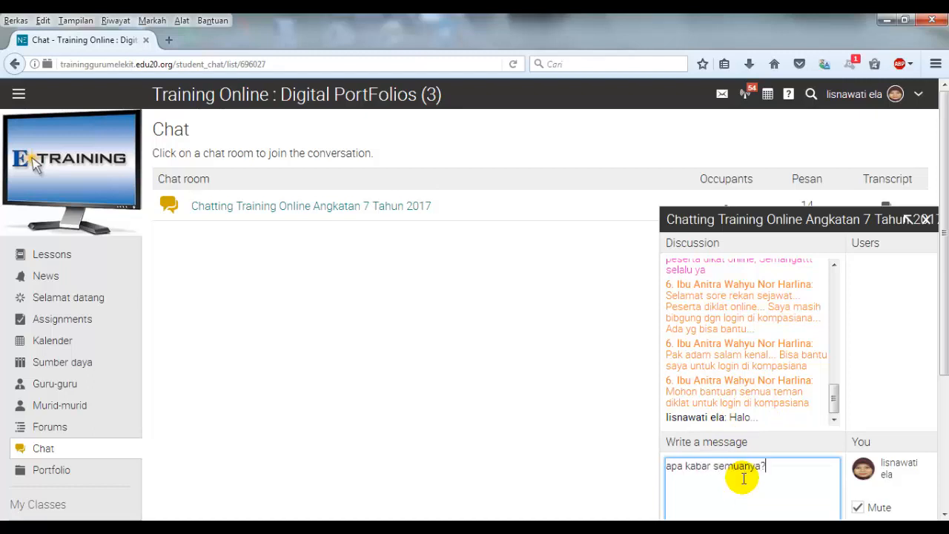
{"action": "key", "text": "Return"}
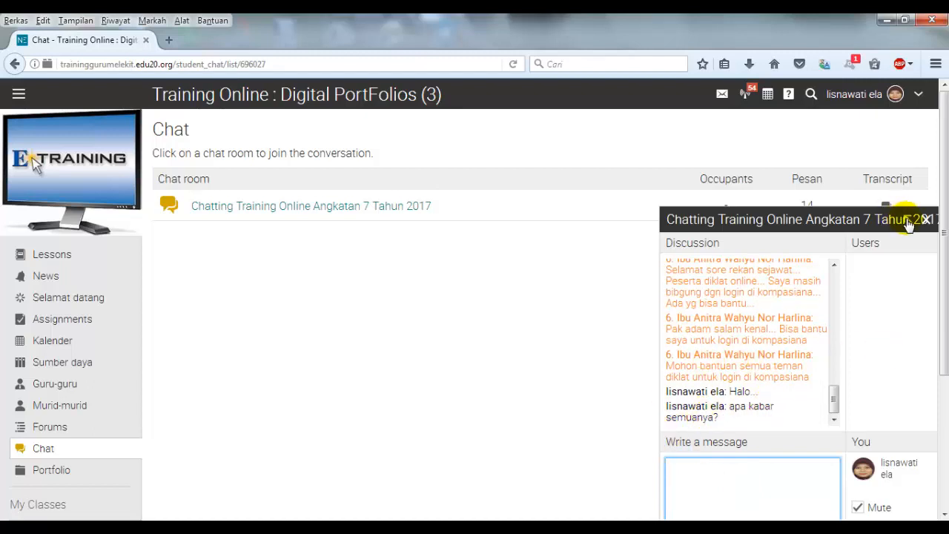
Detach the chat room into its own window, move that window aside, and close it.
{"action": "left_click", "coordinate": [908, 223]}
{"action": "left_click", "coordinate": [909, 222]}
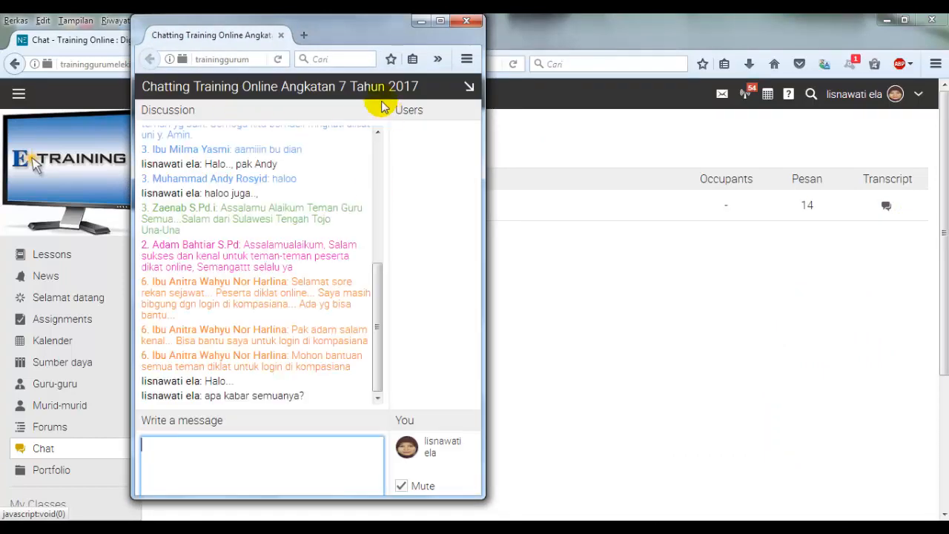
{"action": "left_click_drag", "start_coordinate": [356, 30], "coordinate": [605, 42]}
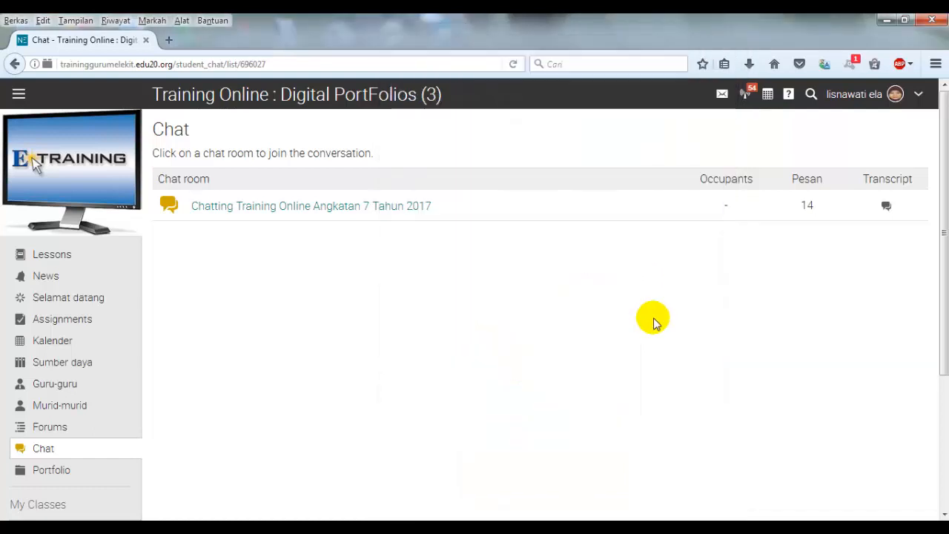
Open the class's Portfolio page, look through the resource types that can be added, and minimize the browser.
{"action": "left_click", "coordinate": [58, 474]}
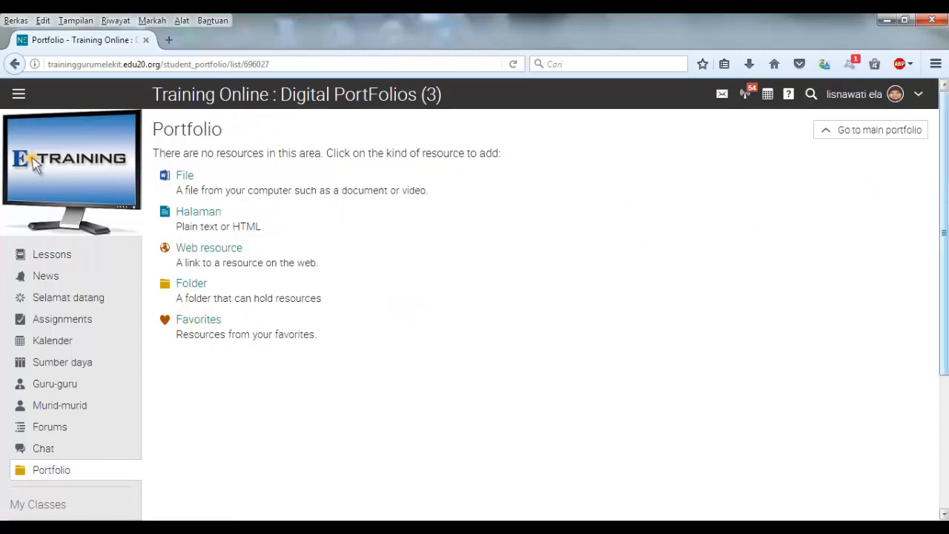
{"action": "mouse_move", "coordinate": [944, 148]}
{"action": "left_mouse_down"}
{"action": "mouse_move", "coordinate": [943, 194]}
{"action": "mouse_move", "coordinate": [934, 158]}
{"action": "left_mouse_up"}
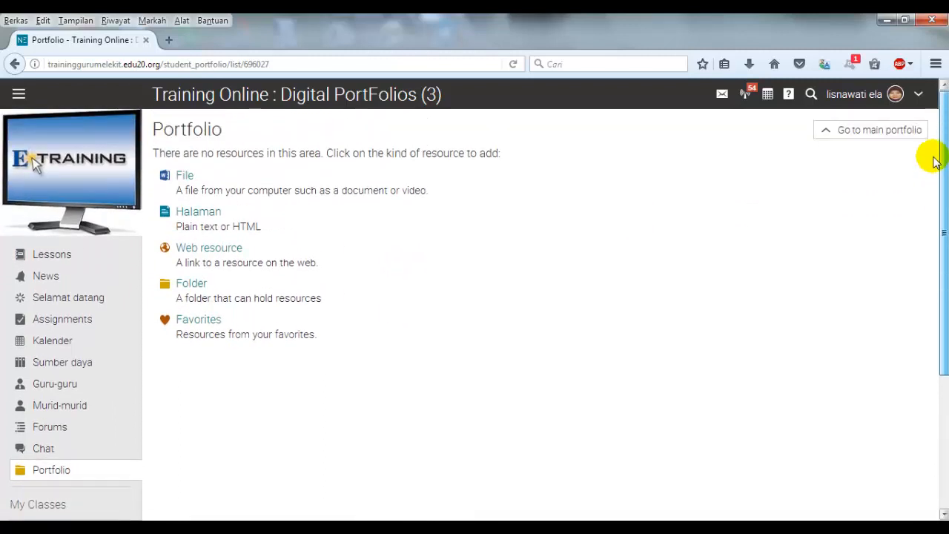
{"action": "scroll", "coordinate": [946, 178], "scroll_direction": "down", "scroll_amount": 3}
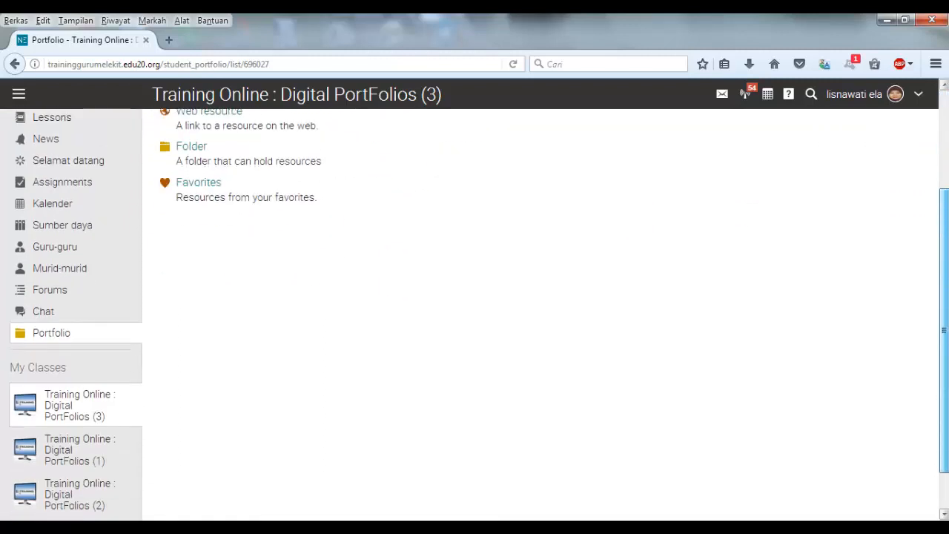
{"action": "scroll", "coordinate": [945, 132], "scroll_direction": "up", "scroll_amount": 3}
{"action": "scroll", "coordinate": [945, 132], "scroll_direction": "down", "scroll_amount": 3}
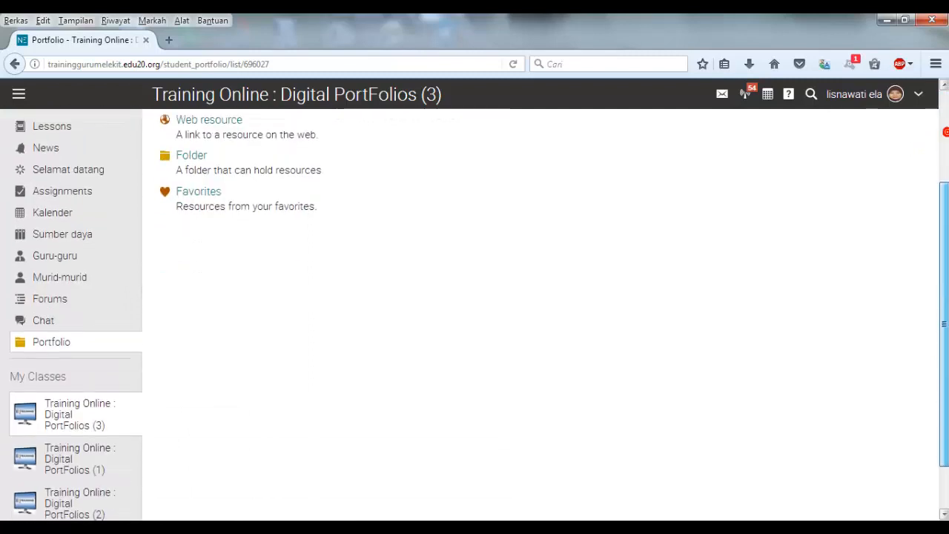
{"action": "scroll", "coordinate": [938, 185], "scroll_direction": "up", "scroll_amount": 2}
{"action": "scroll", "coordinate": [938, 165], "scroll_direction": "down", "scroll_amount": 3}
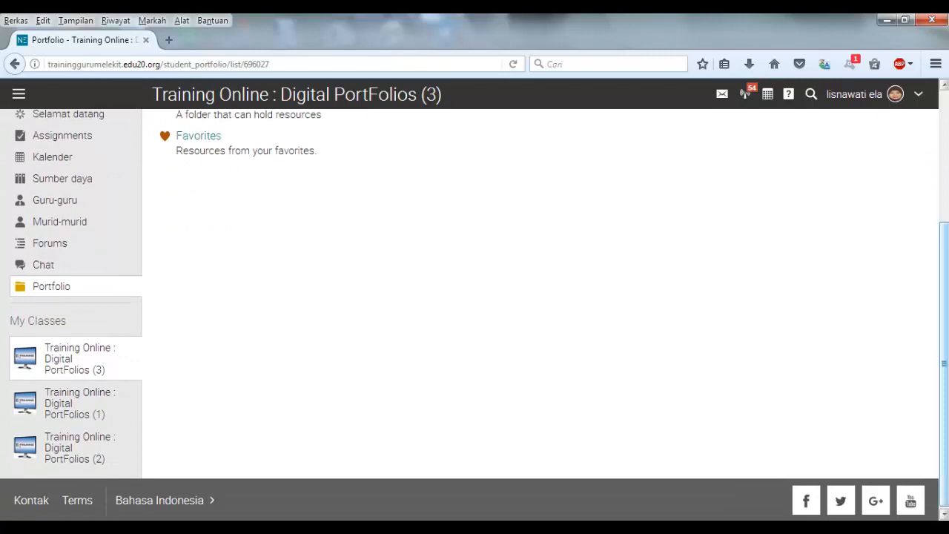
{"action": "scroll", "coordinate": [941, 159], "scroll_direction": "up", "scroll_amount": 3}
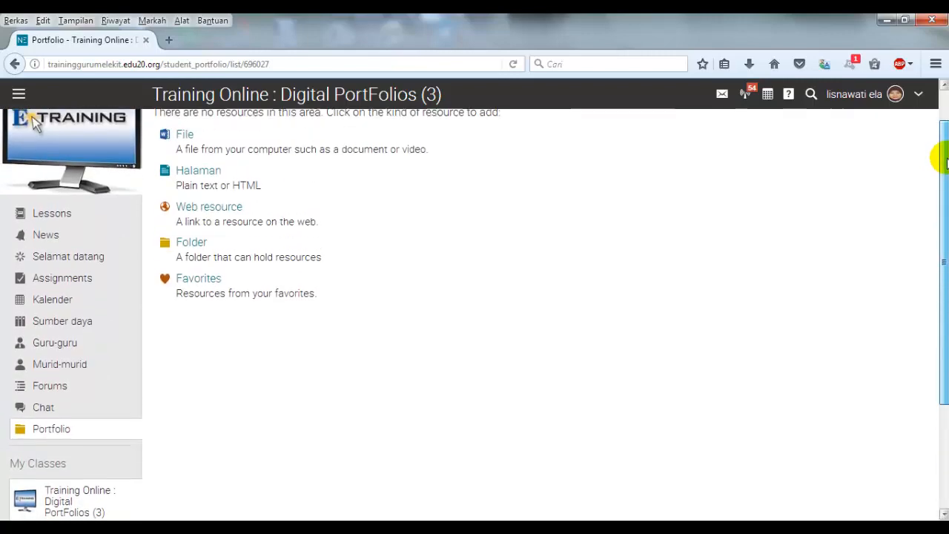
{"action": "left_click", "coordinate": [887, 20]}
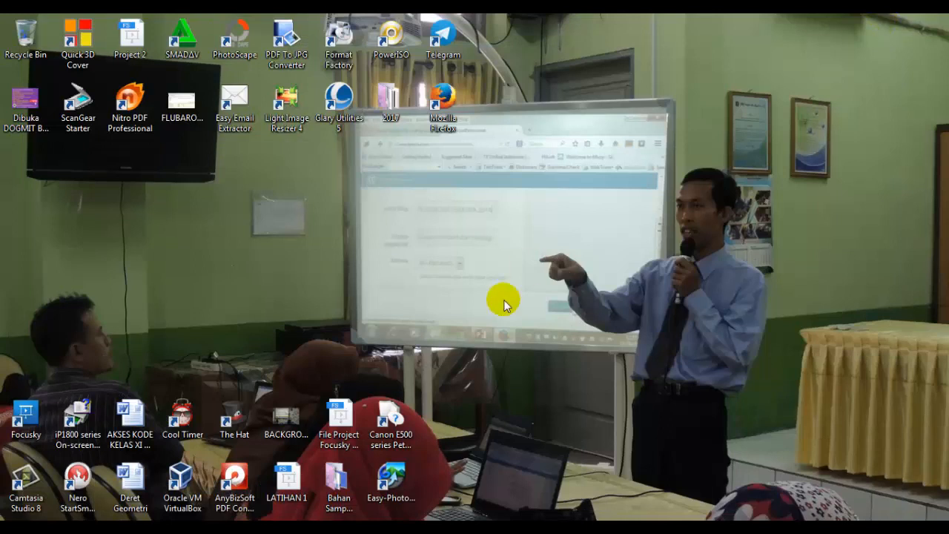